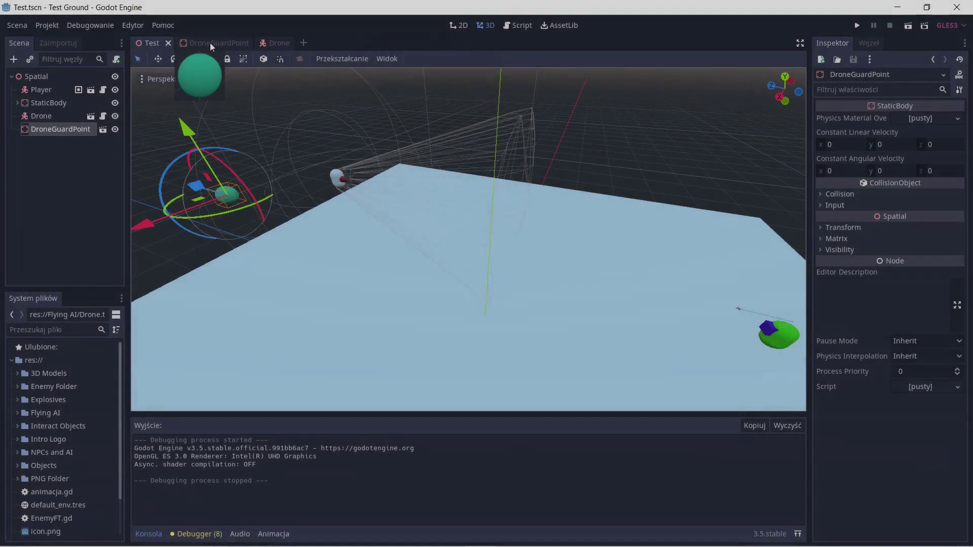
Open the DroneGuardPoint scene with its StaticBody sphere, MeshInstance and CollisionShape
left_click(211, 45)
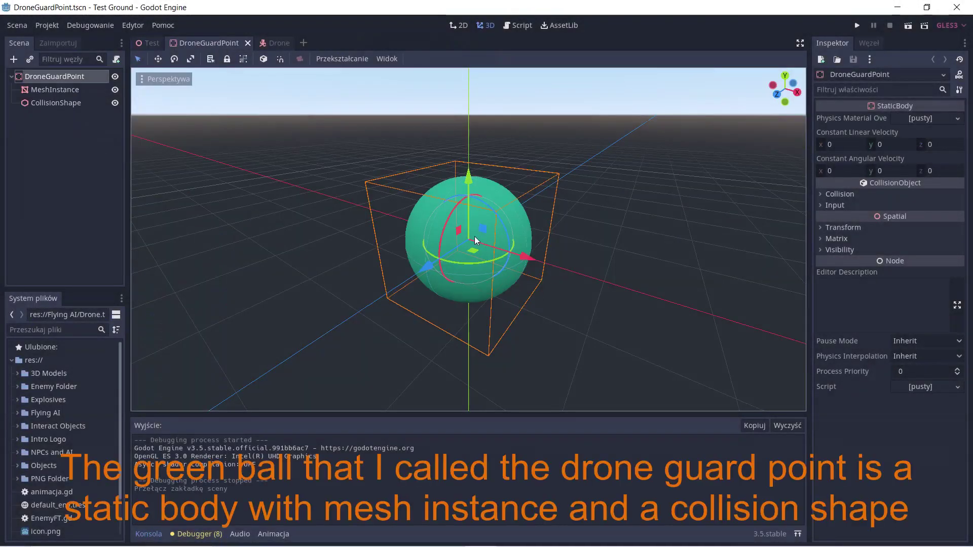
Inspect the guard point's mesh and collision shape, then the Drone's kinematic body, shapes and red front mesh
left_click(45, 89)
left_click(51, 103)
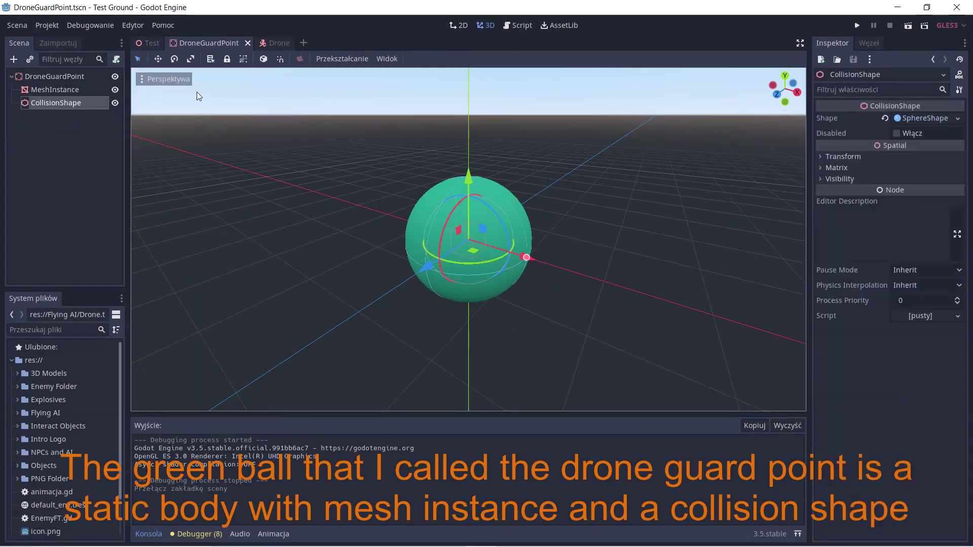
left_click(279, 42)
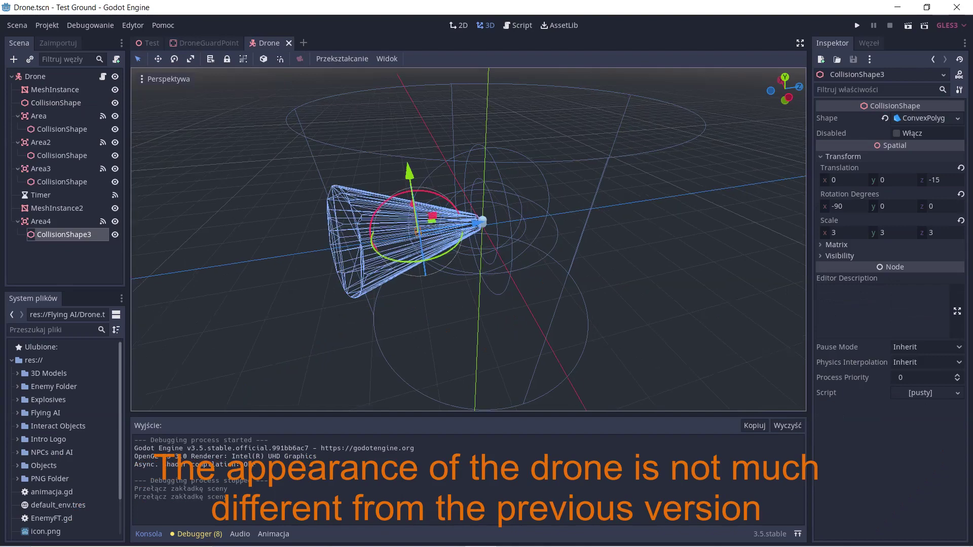
mouse_move(337, 163)
middle_mouse_down()
mouse_move(370, 167)
mouse_move(357, 185)
middle_mouse_up()
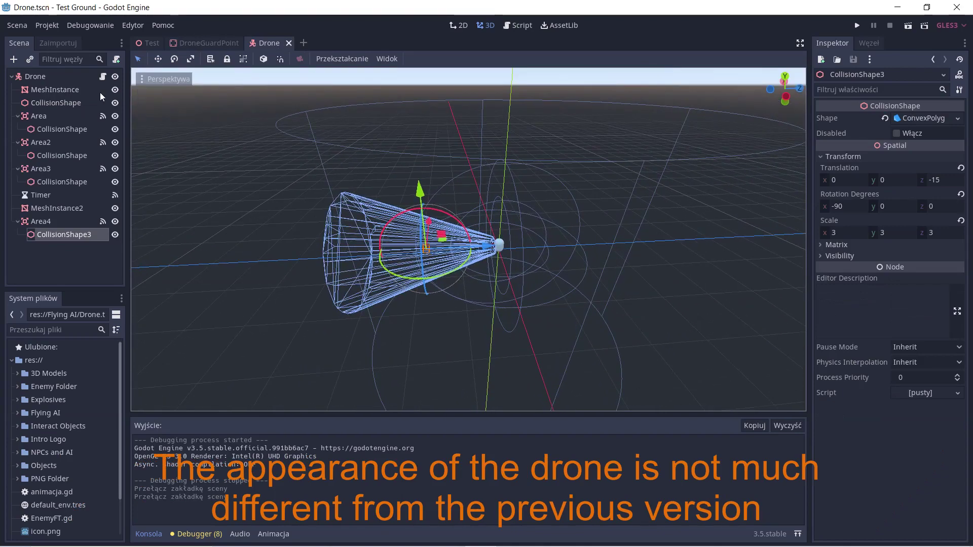
left_click(43, 77)
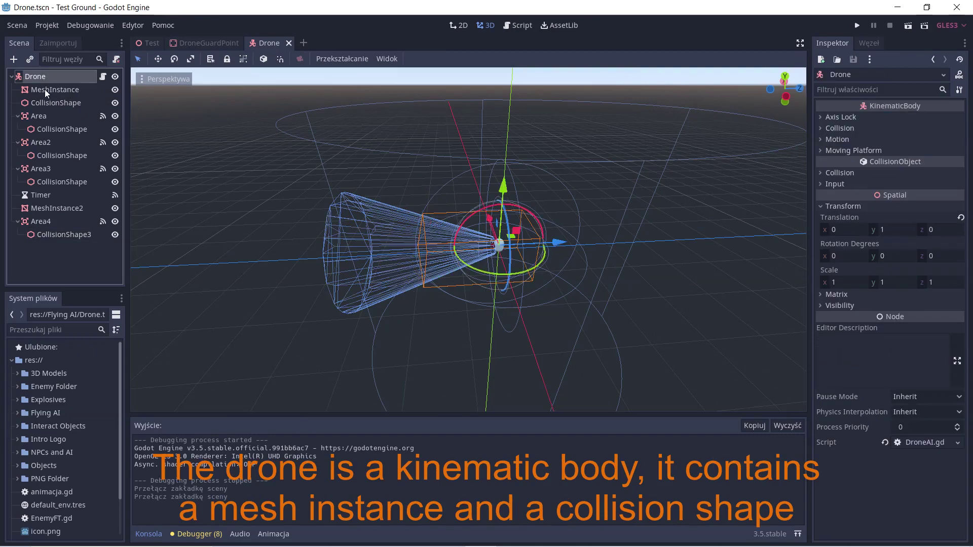
left_click_drag(44, 90, 44, 104)
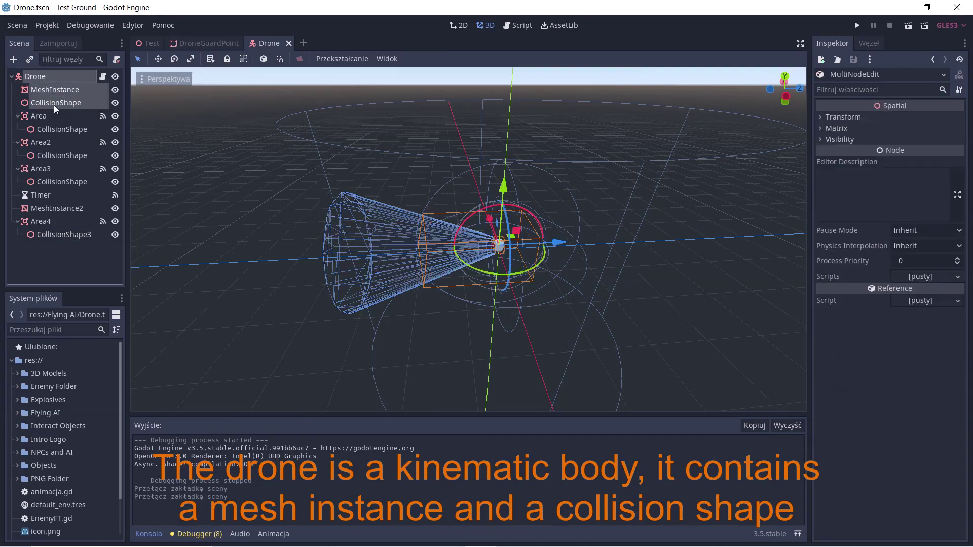
left_click(45, 208)
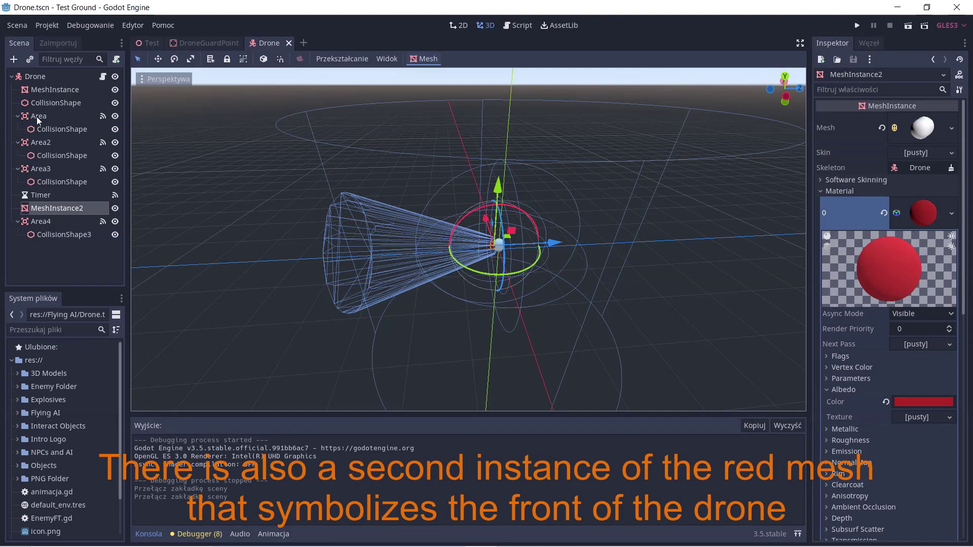
Inspect the cylinder collision shape under Area, scaled 30/25/30, viewed upright
left_click(46, 129)
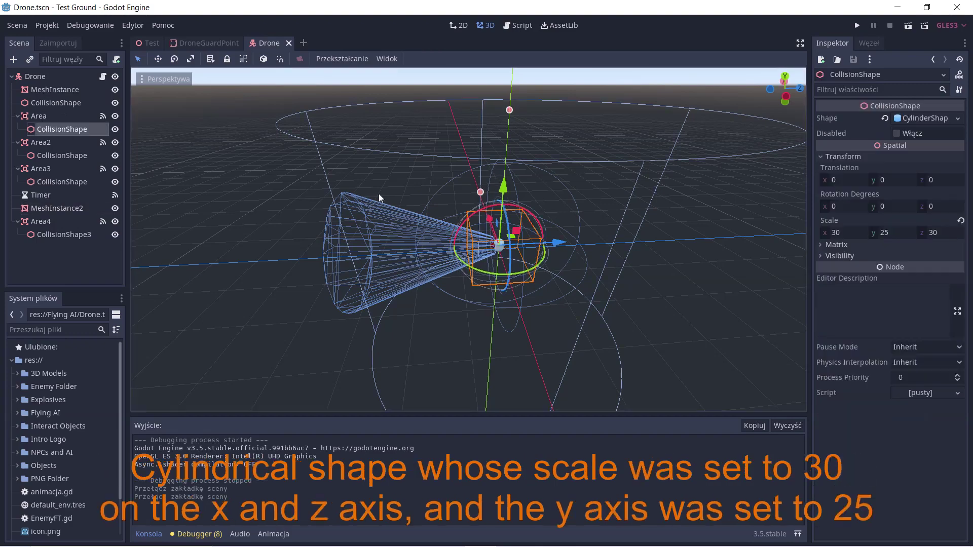
middle_click_drag(499, 245, 462, 213)
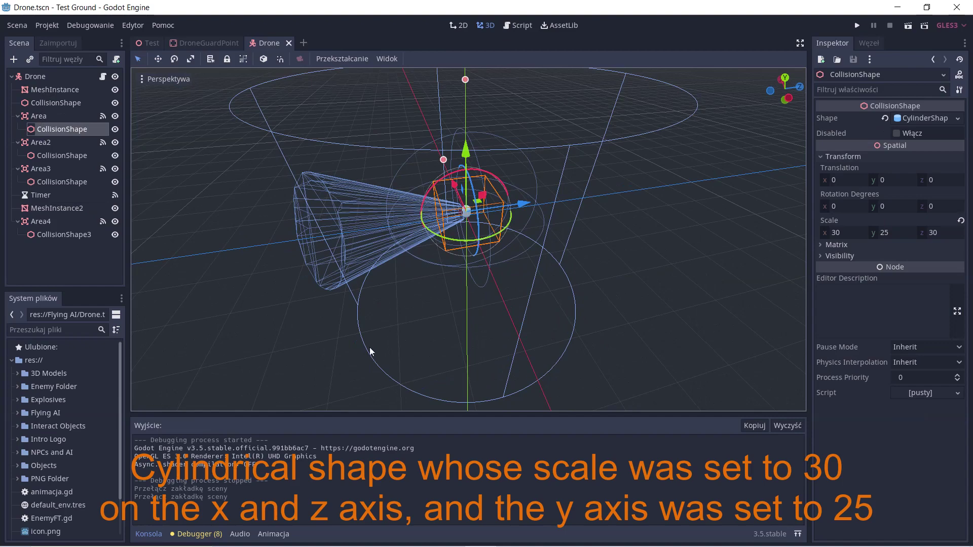
middle_click_drag(368, 298, 367, 293)
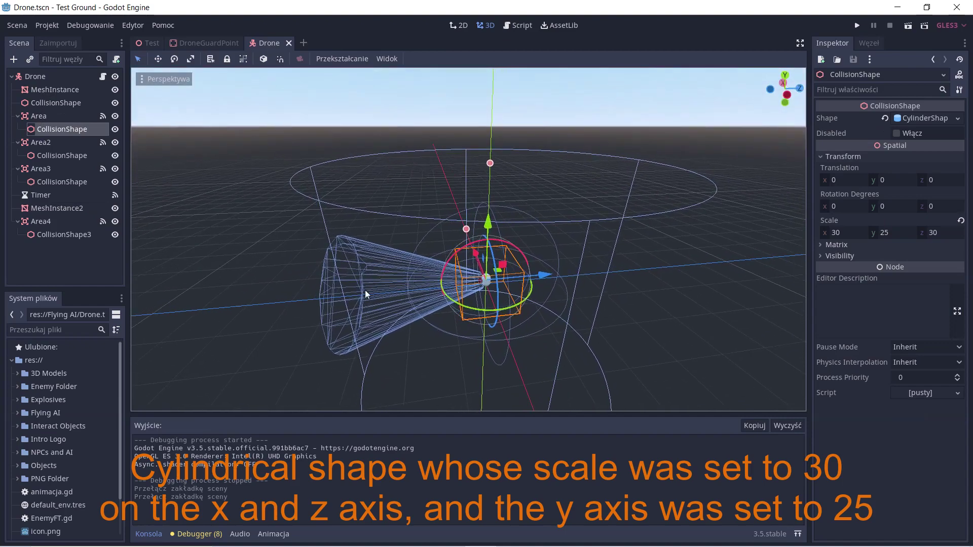
Inspect Area2 and Area3 spheres (scale 10, 17), the 3 s one-shot Timer, and Area4's cone at z -15
left_click(42, 142)
left_click(54, 156)
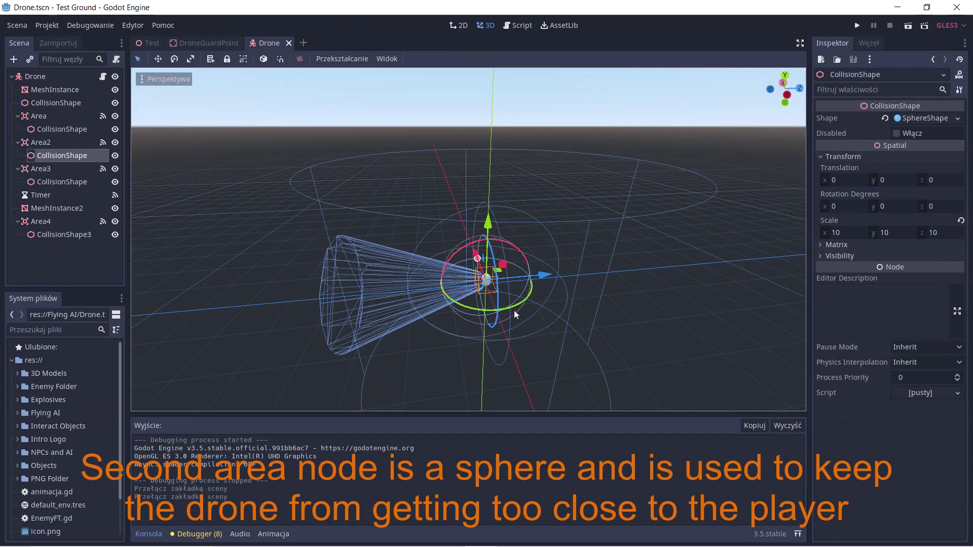
left_click(49, 180)
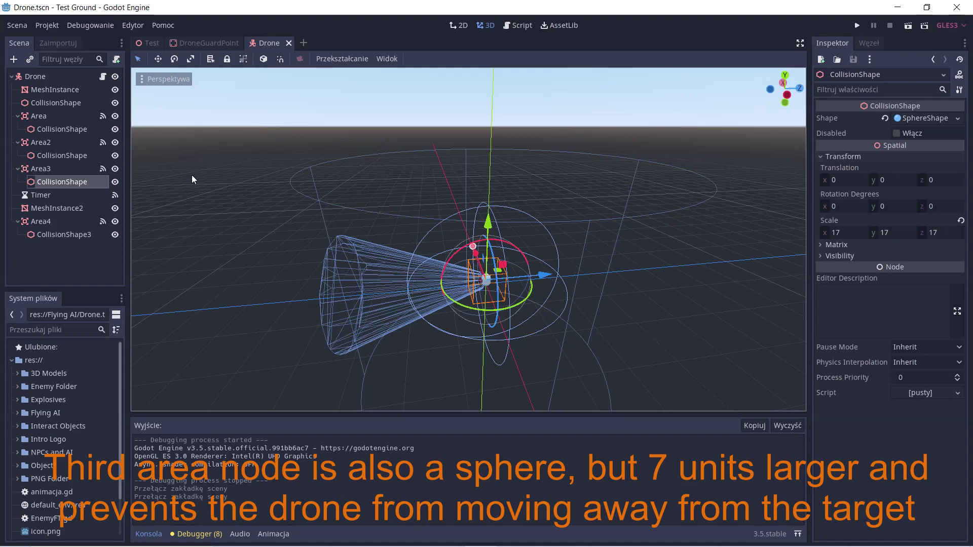
left_click(50, 192)
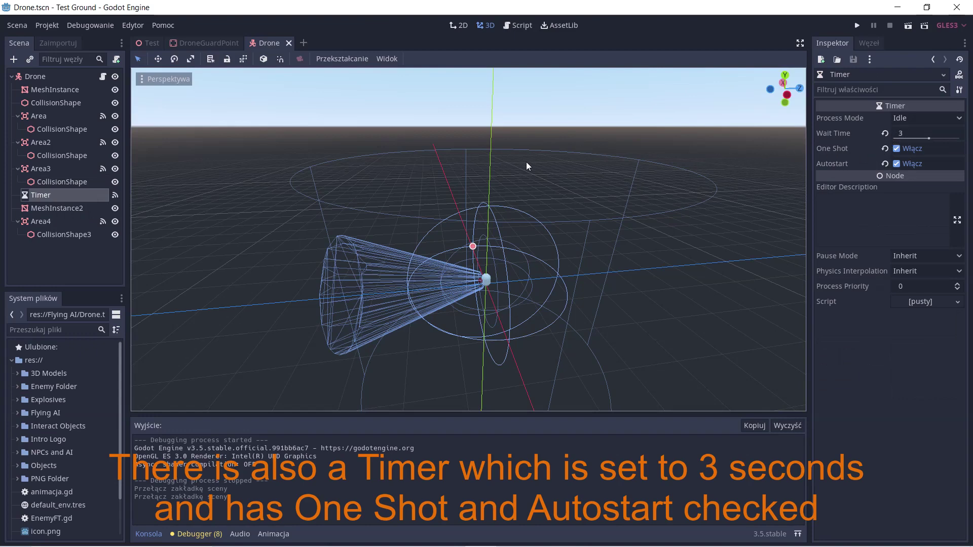
left_click(56, 235)
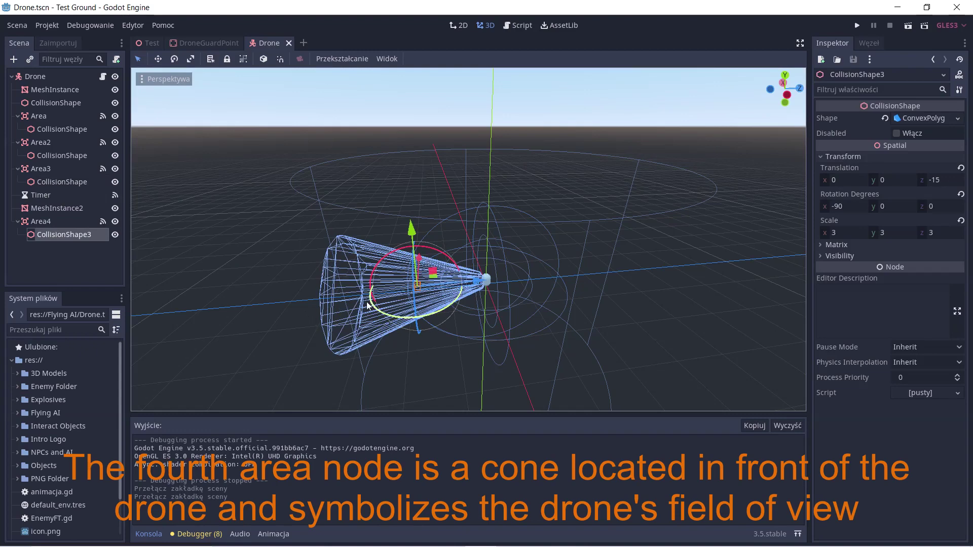
Open DroneAI.gd and walk through the idle rotation, player-following, Player_Close, facing and speed variables
left_click(103, 76)
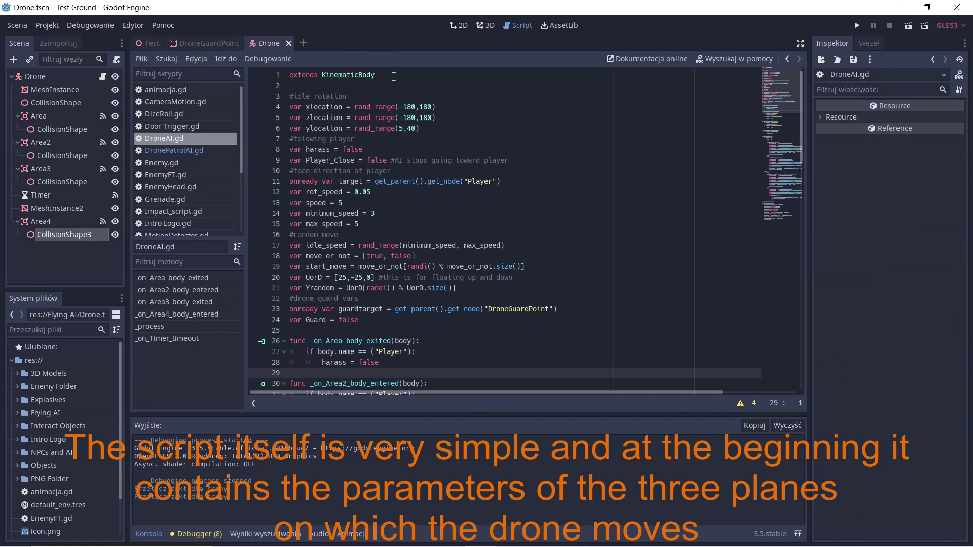
left_click_drag(394, 76, 314, 76)
mouse_move(356, 99)
left_mouse_down()
mouse_move(296, 101)
mouse_move(428, 130)
left_mouse_up()
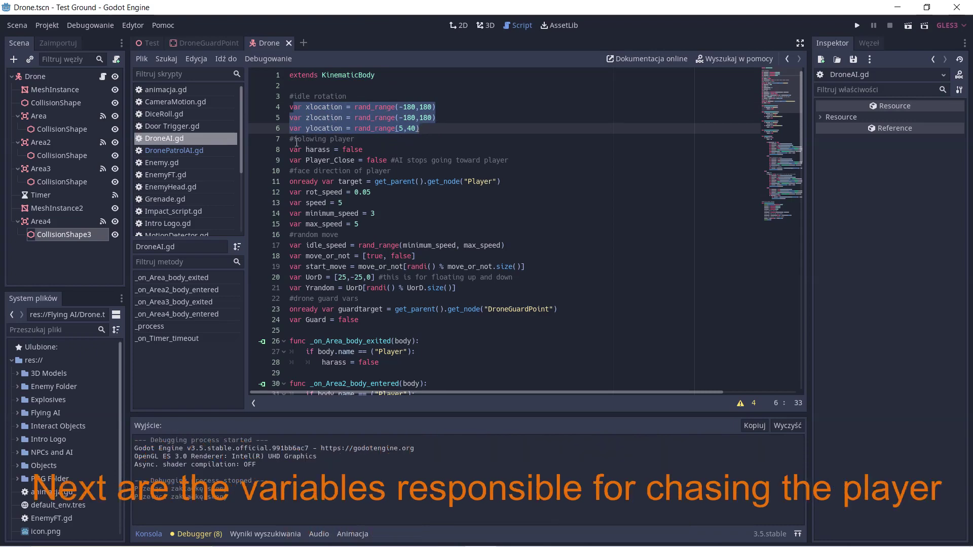
left_click_drag(297, 139, 457, 161)
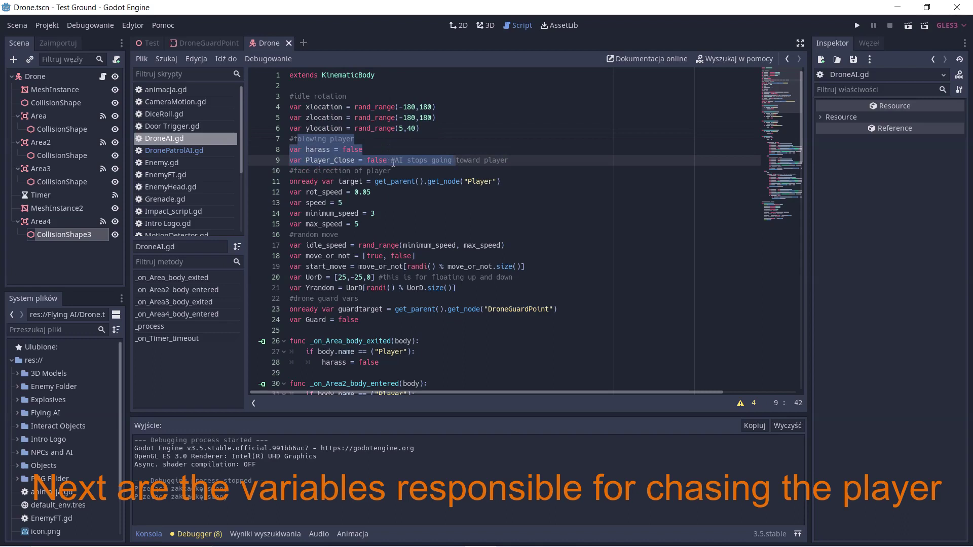
left_click(541, 154)
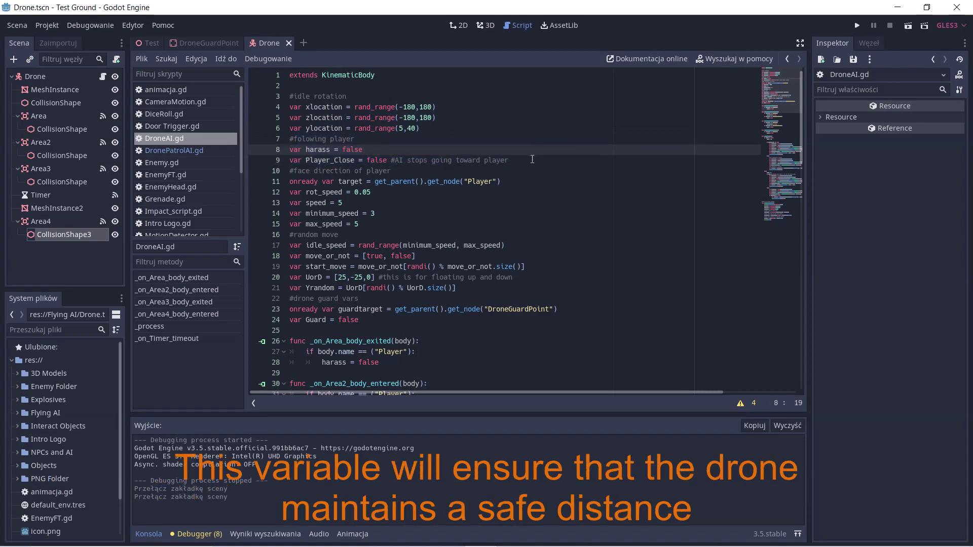
left_click_drag(532, 160, 391, 161)
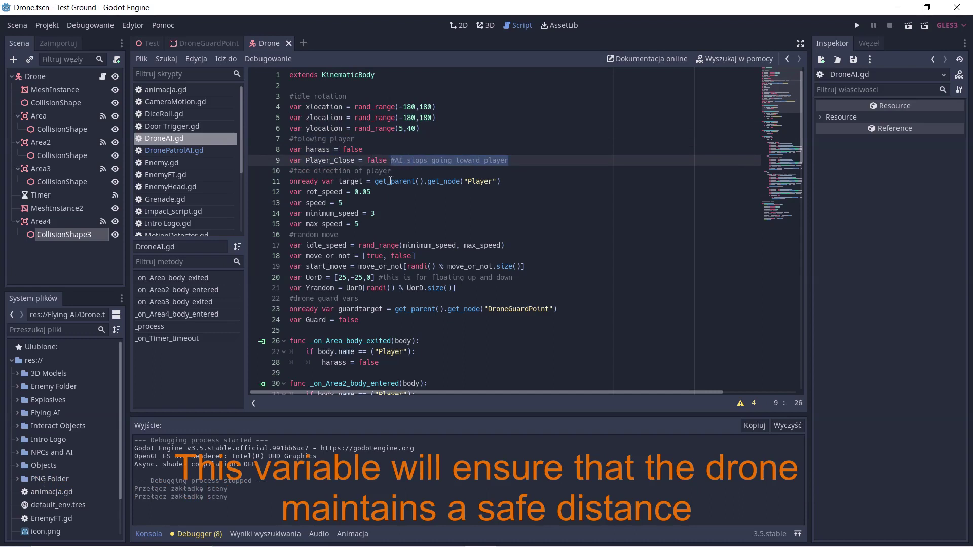
mouse_move(402, 172)
left_mouse_down()
mouse_move(303, 173)
mouse_move(494, 184)
left_mouse_up()
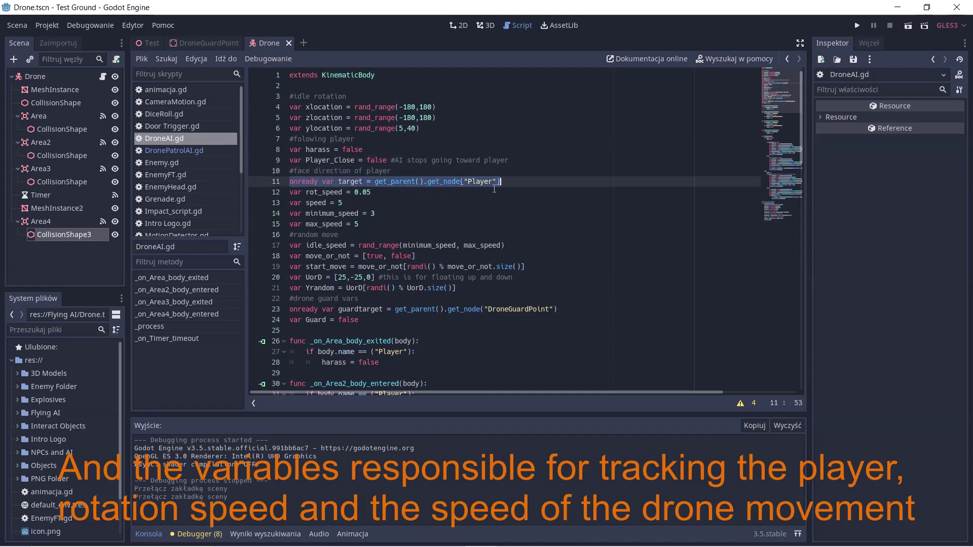
mouse_move(375, 192)
left_mouse_down()
mouse_move(297, 193)
mouse_move(297, 203)
left_mouse_up()
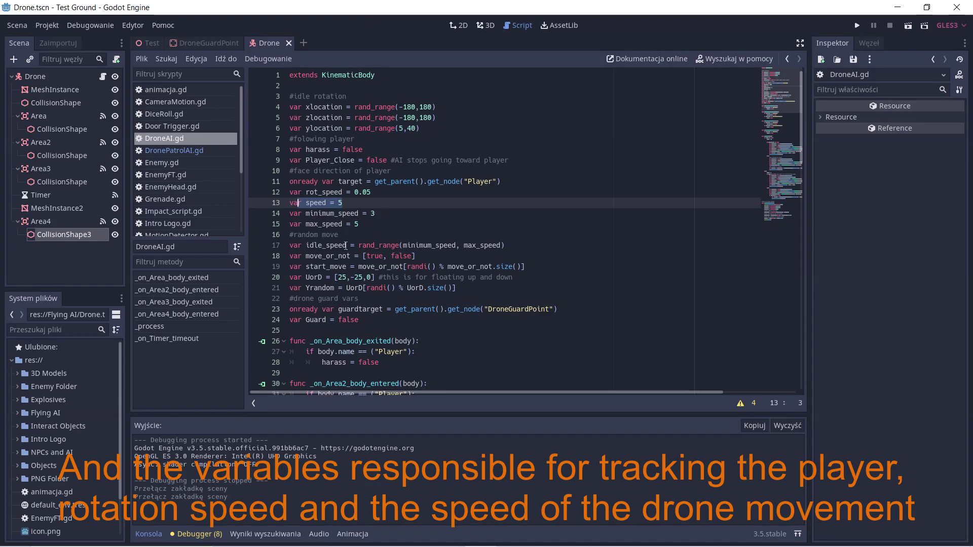
Explain the random-movement variables on lines 17–21, including UorD = [25,-25,0] and the Yrandom pick
left_click_drag(305, 246, 465, 287)
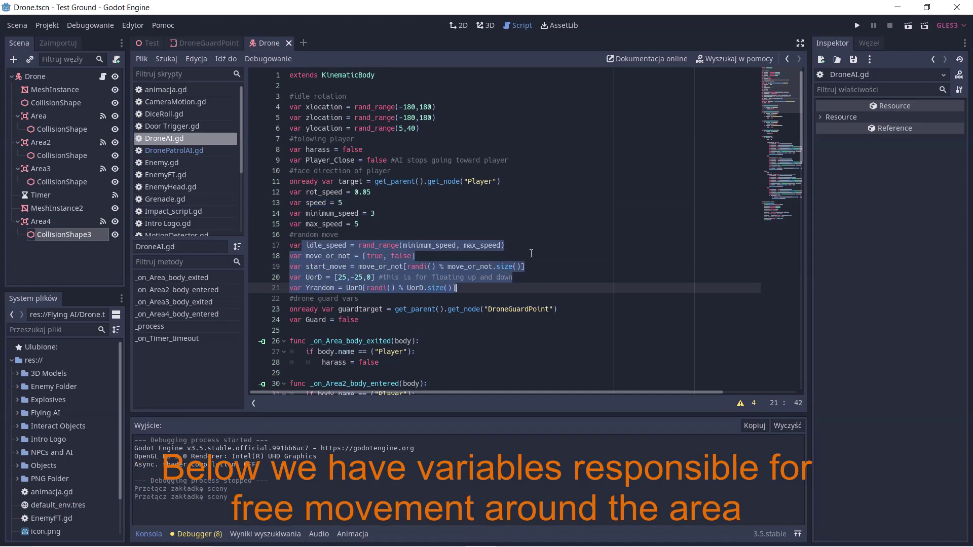
left_click(504, 255)
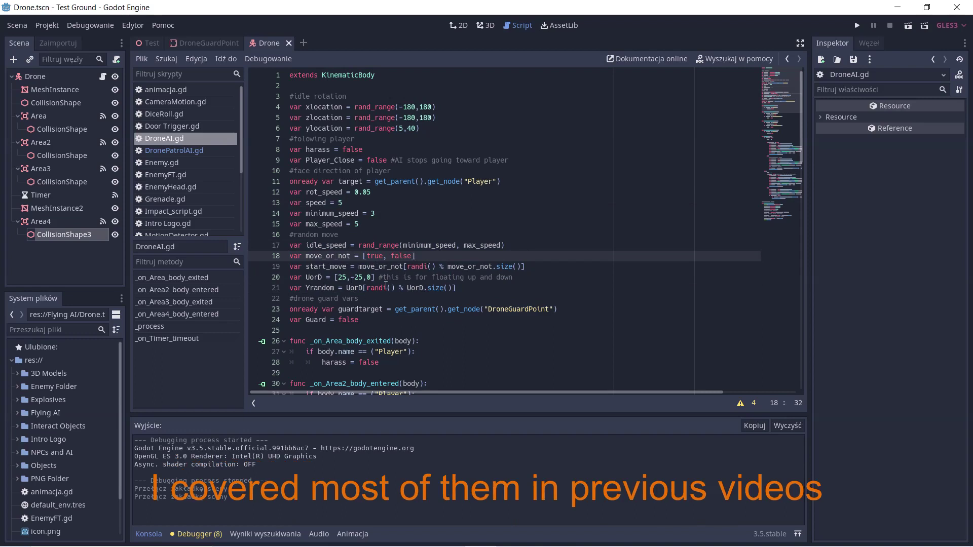
left_click_drag(515, 279, 385, 277)
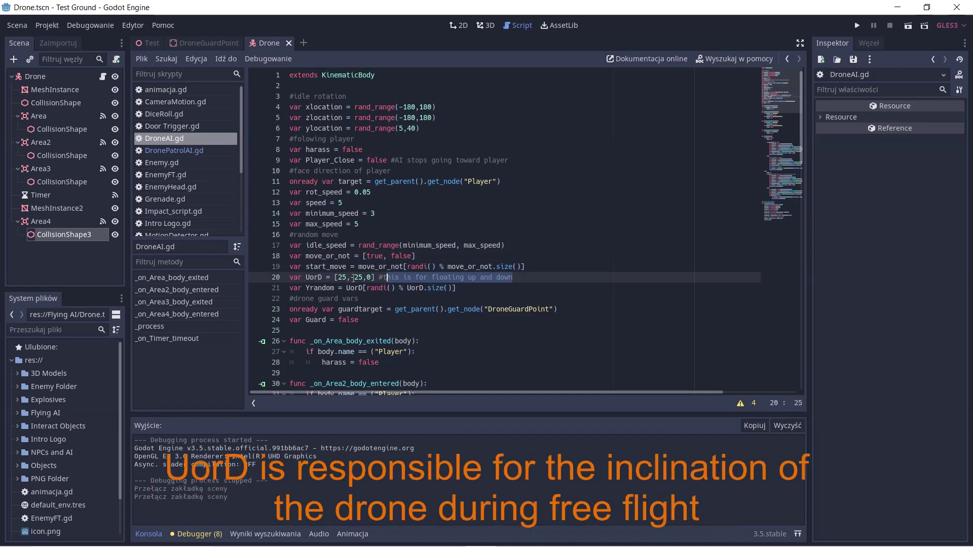
left_click_drag(373, 277, 341, 277)
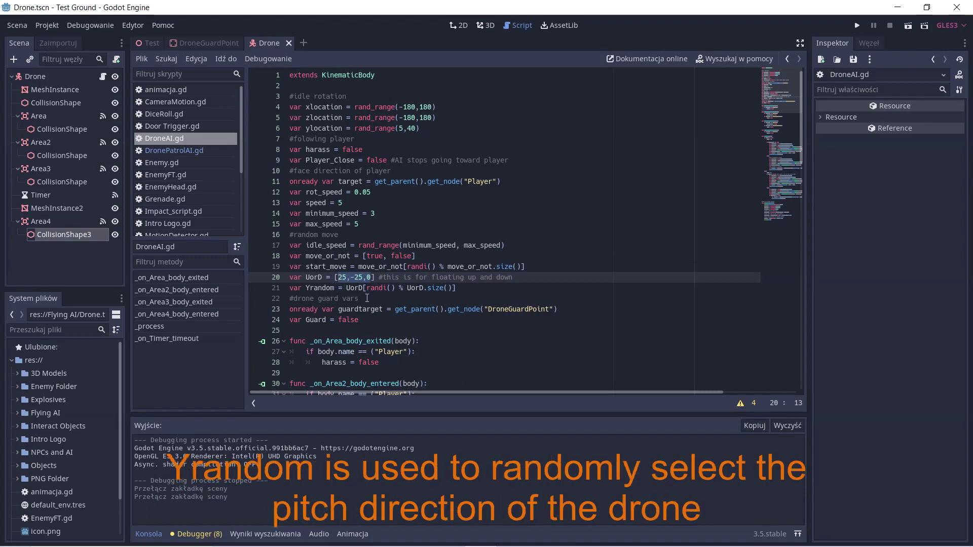
left_click_drag(309, 288, 468, 289)
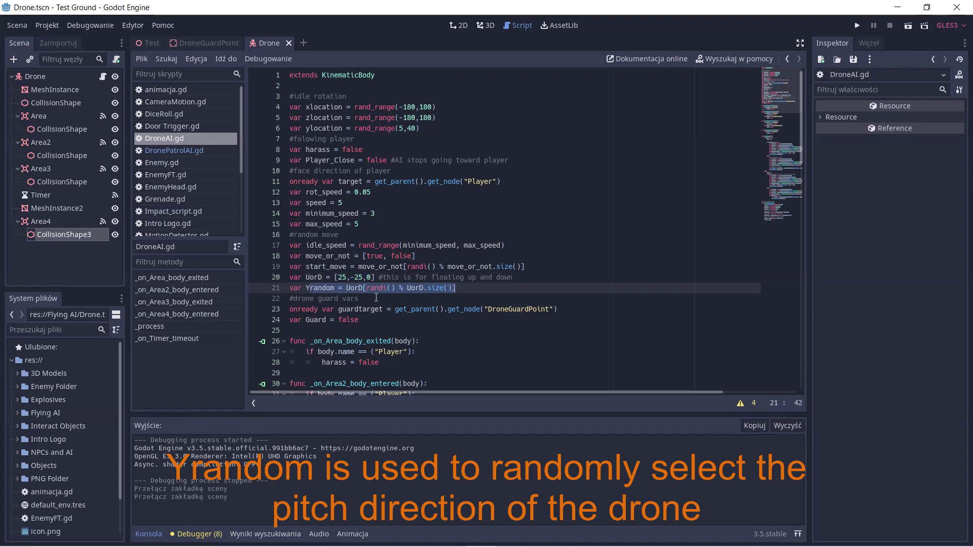
left_click_drag(379, 277, 330, 276)
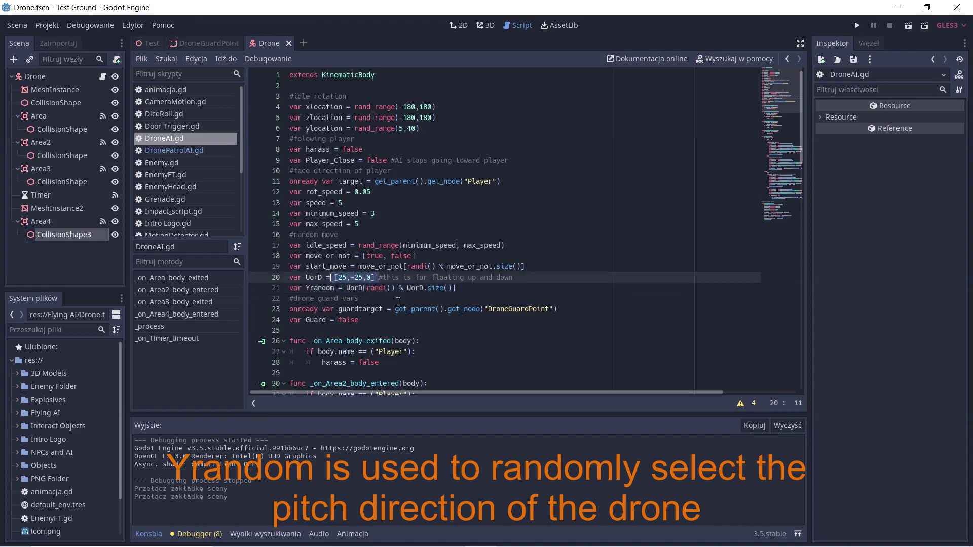
scroll(337, 301, "down", 2)
scroll(336, 301, "down", 1)
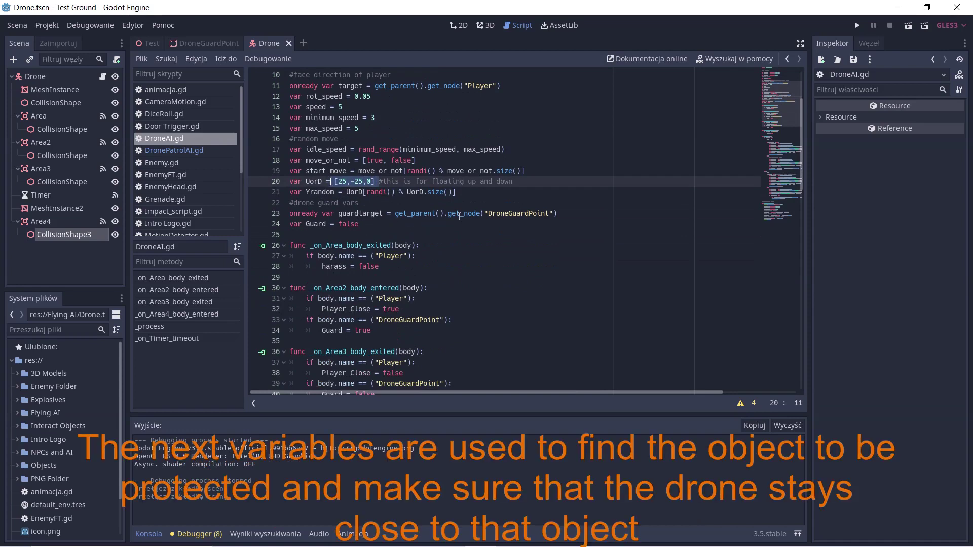
left_click_drag(572, 214, 485, 215)
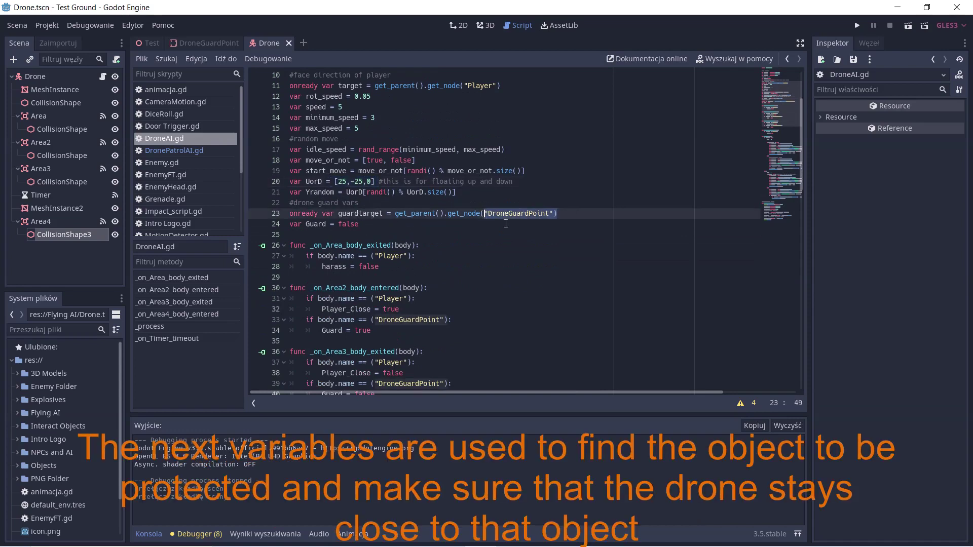
scroll(372, 224, "down", 1)
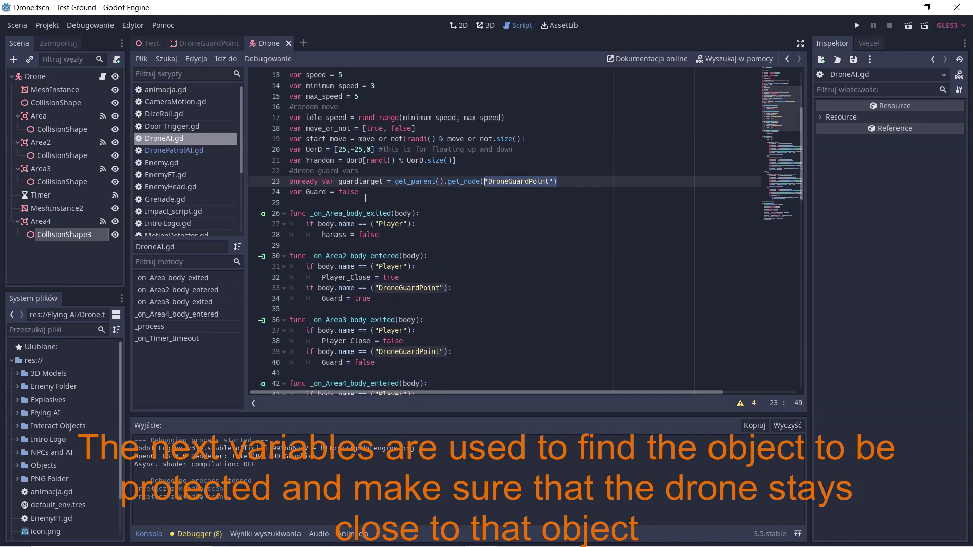
left_click_drag(363, 194, 304, 193)
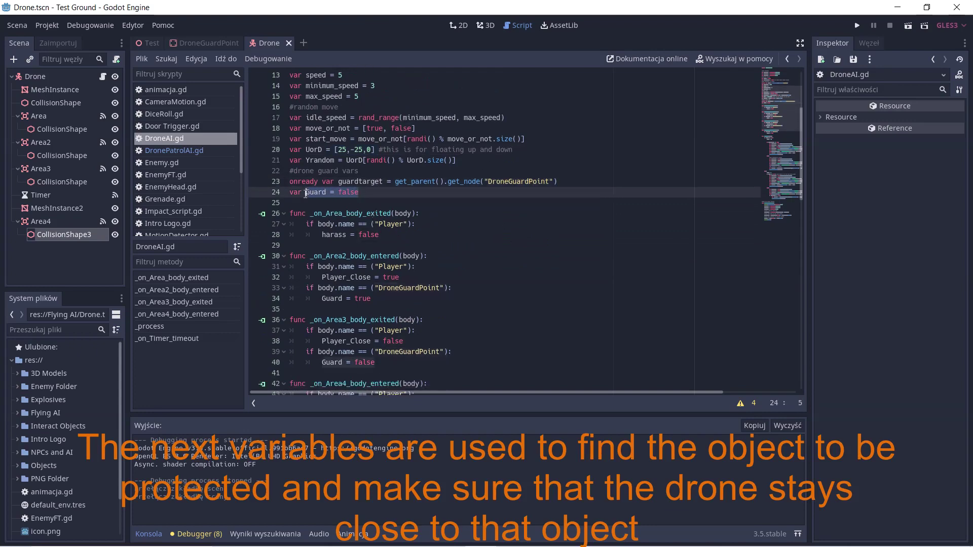
scroll(386, 196, "down", 2)
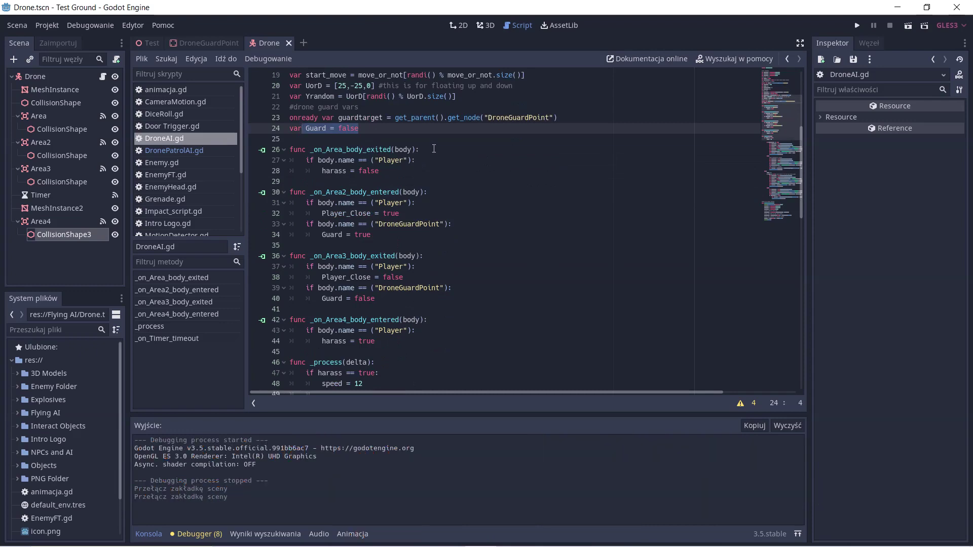
left_click_drag(379, 171, 326, 170)
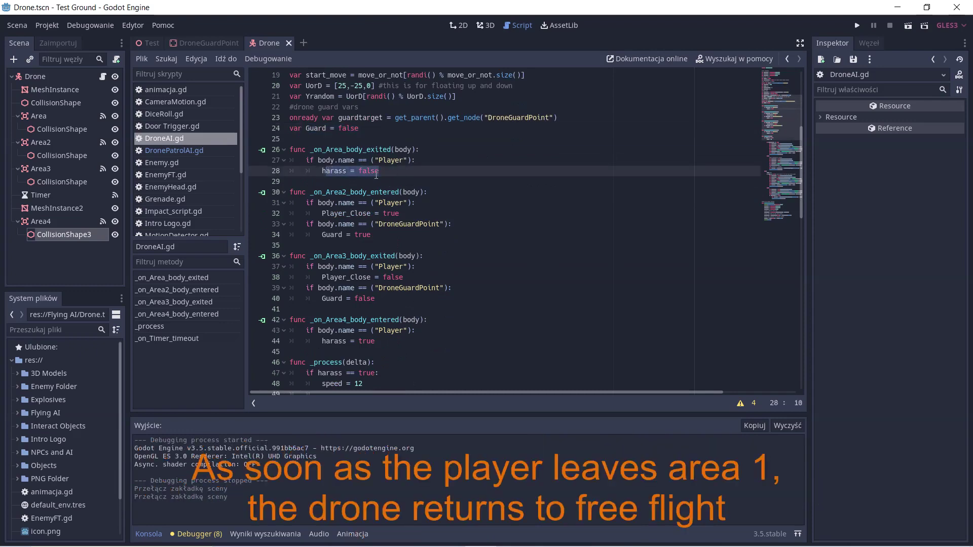
scroll(359, 160, "down", 2)
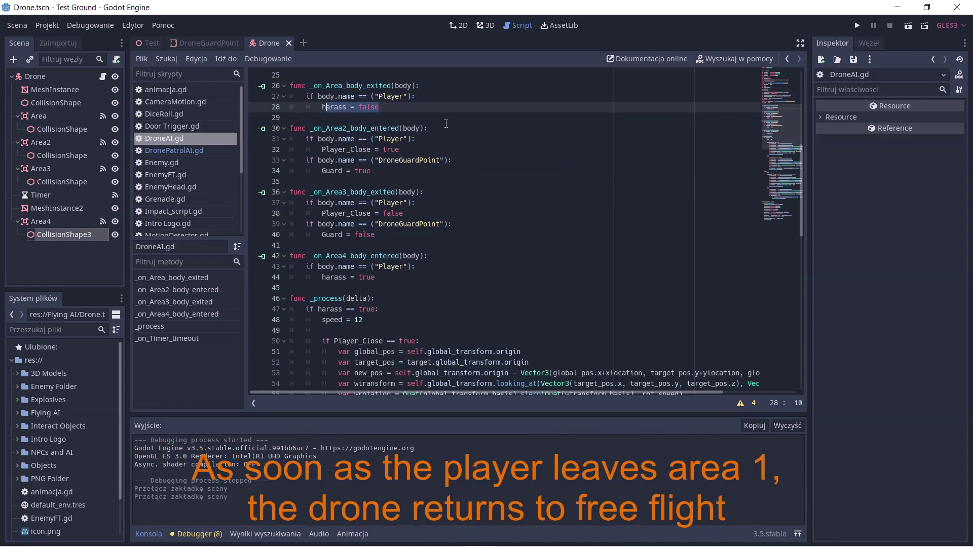
left_click_drag(426, 141, 314, 139)
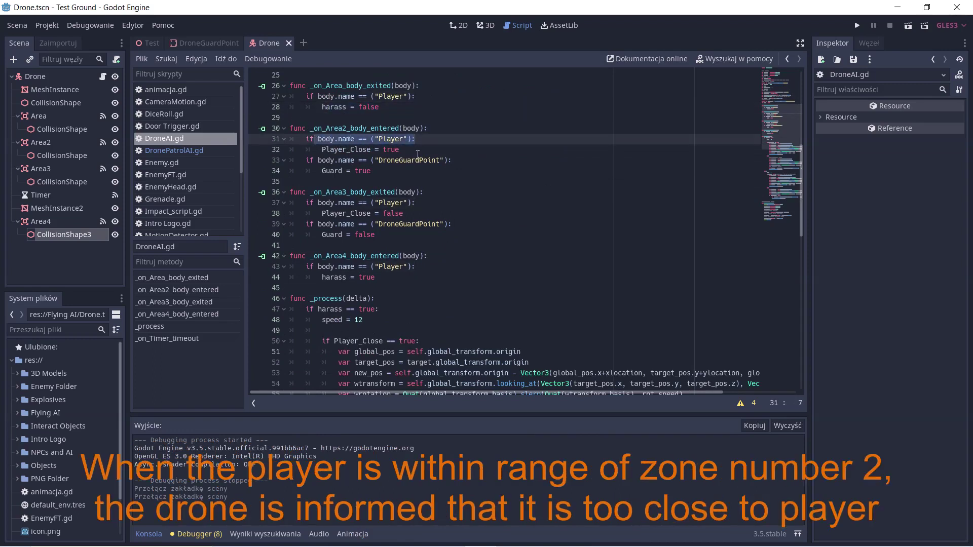
left_click_drag(400, 150, 351, 151)
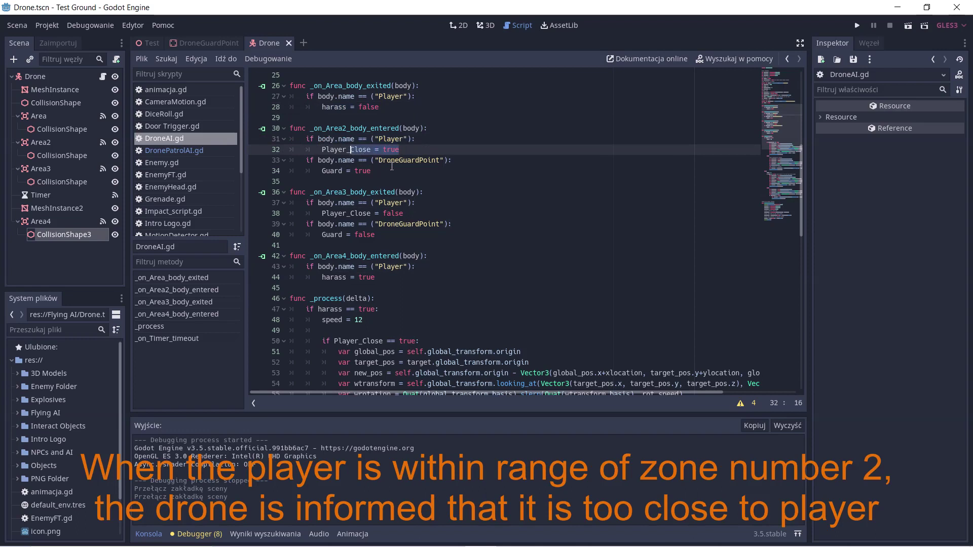
left_click_drag(419, 171, 331, 171)
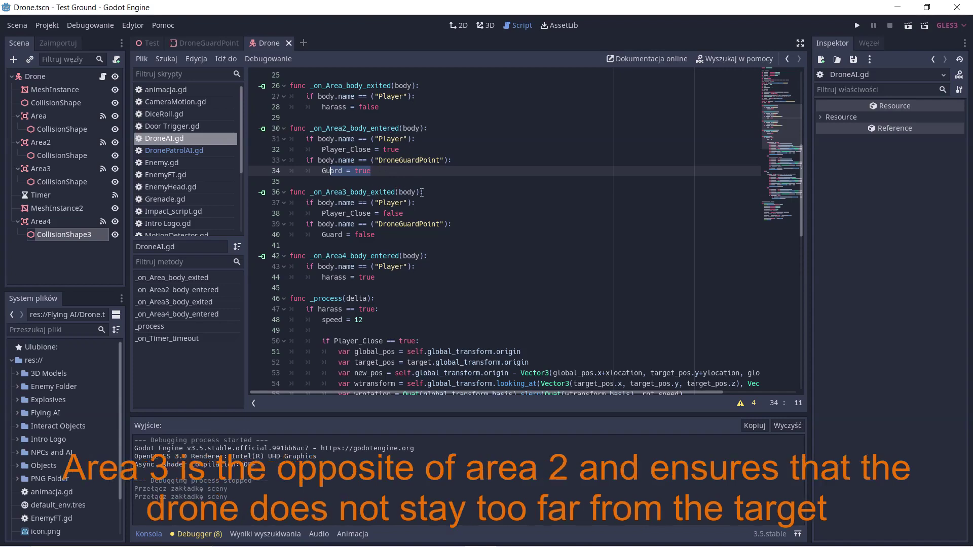
left_click_drag(424, 192, 314, 192)
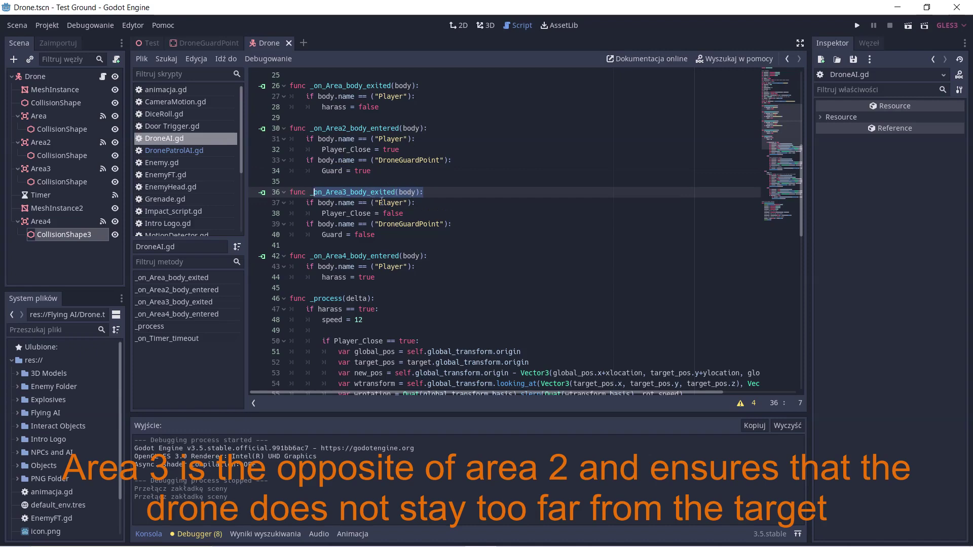
left_click_drag(426, 204, 372, 214)
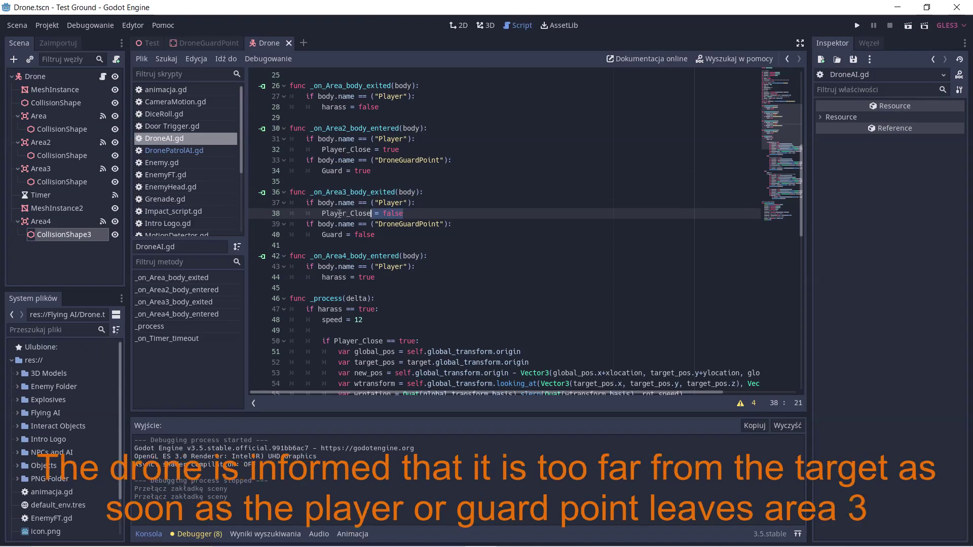
left_click_drag(307, 224, 386, 234)
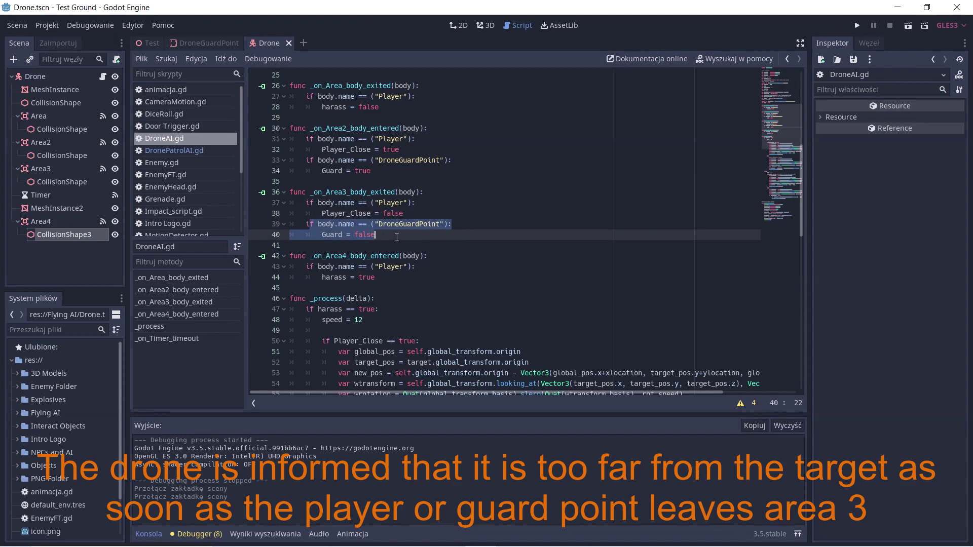
left_click(399, 233)
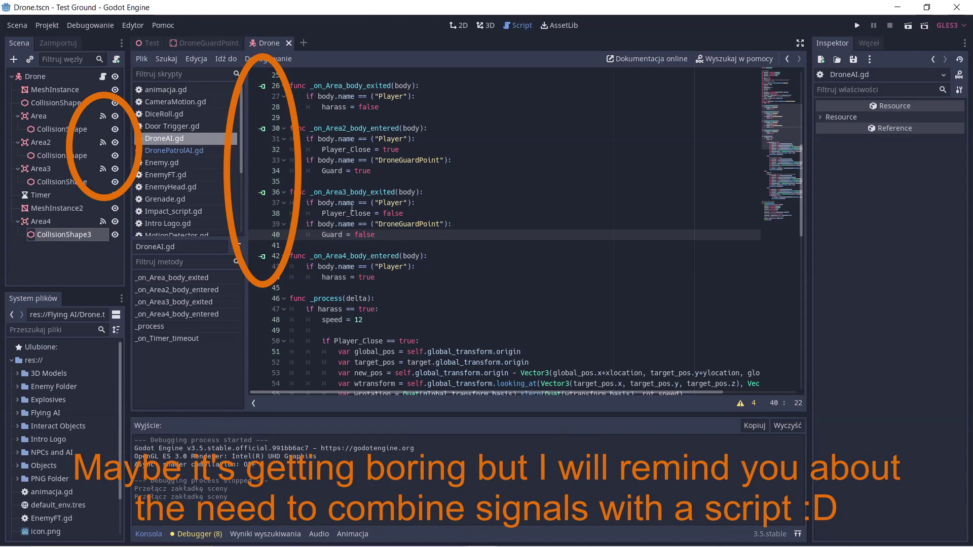
scroll(424, 231, "down", 3)
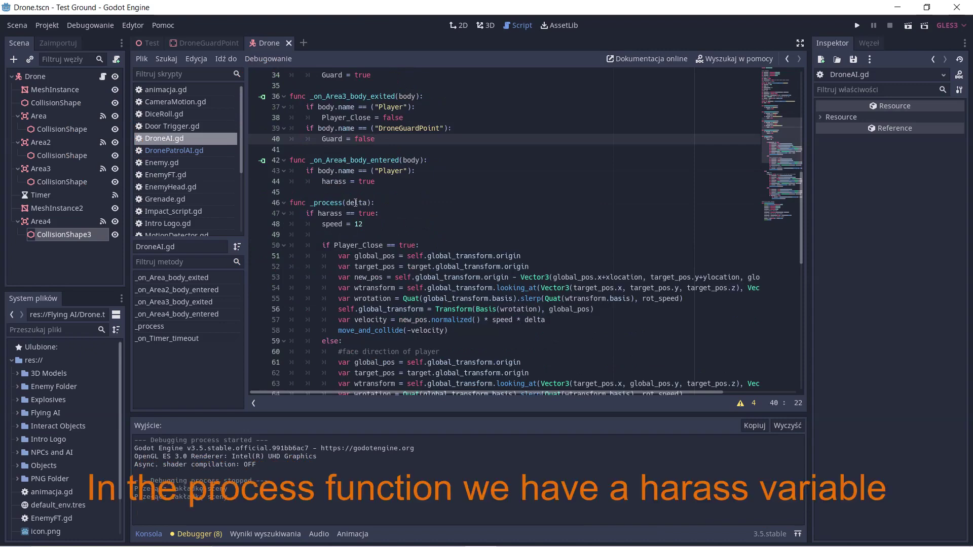
scroll(385, 203, "down", 2)
left_click_drag(390, 150, 306, 150)
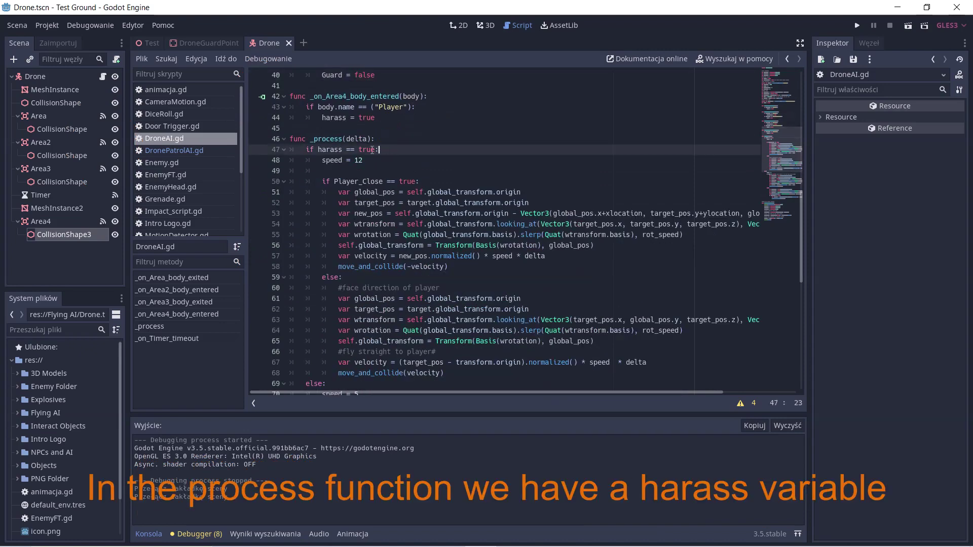
scroll(405, 180, "up", 2)
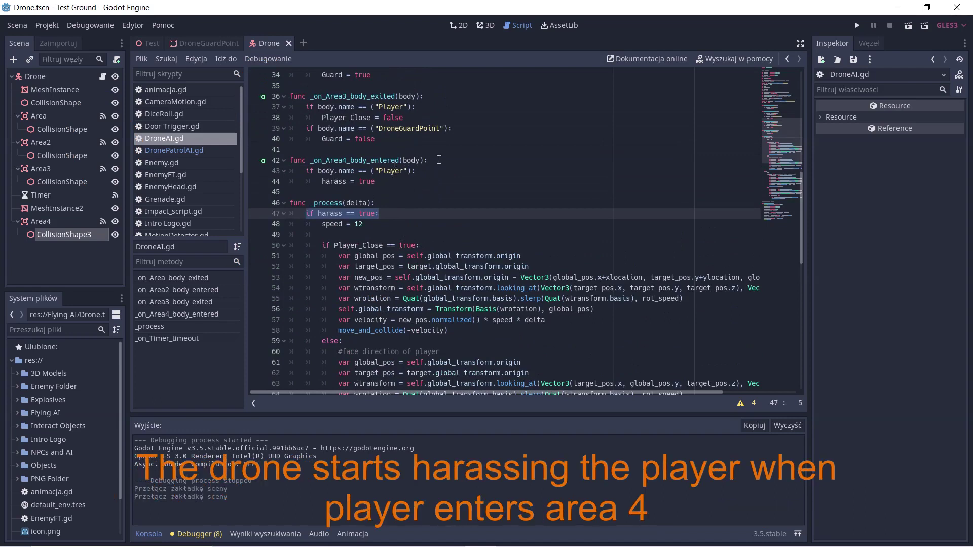
left_click_drag(428, 160, 314, 160)
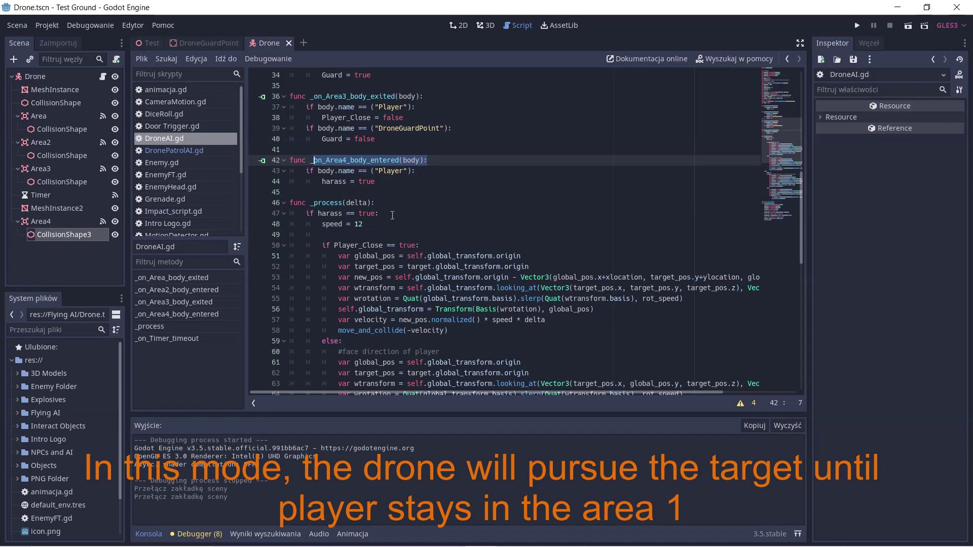
left_click_drag(385, 214, 300, 213)
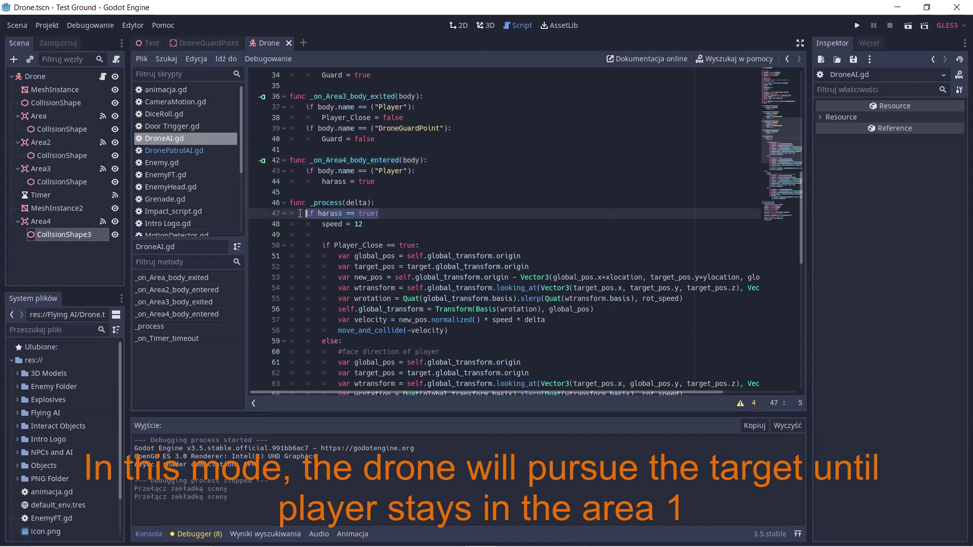
scroll(409, 199, "down", 1)
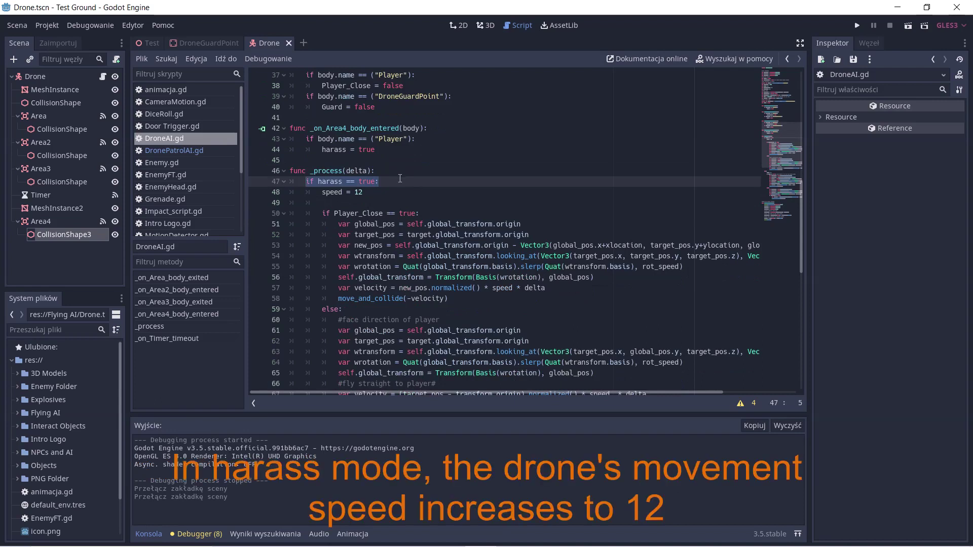
scroll(400, 177, "down", 1)
left_click_drag(374, 161, 306, 161)
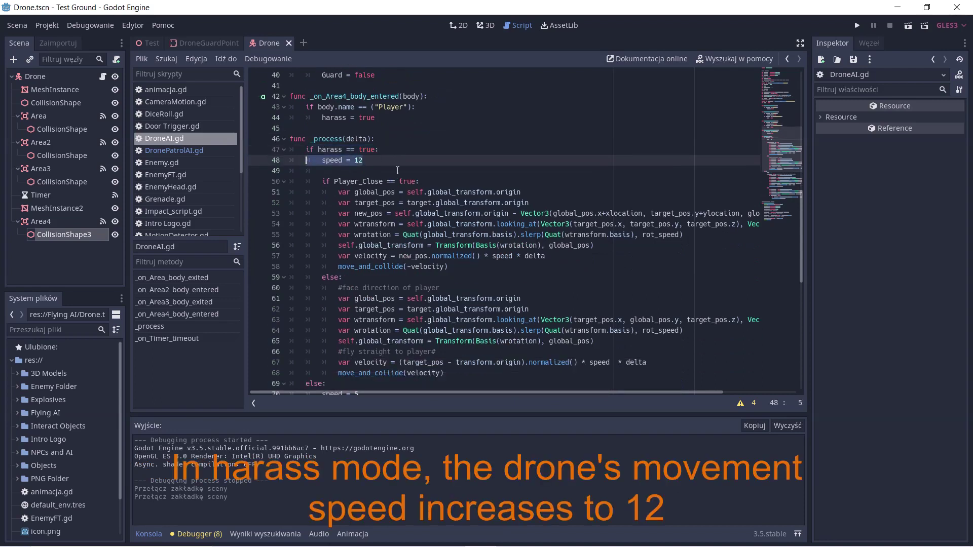
scroll(383, 169, "down", 1)
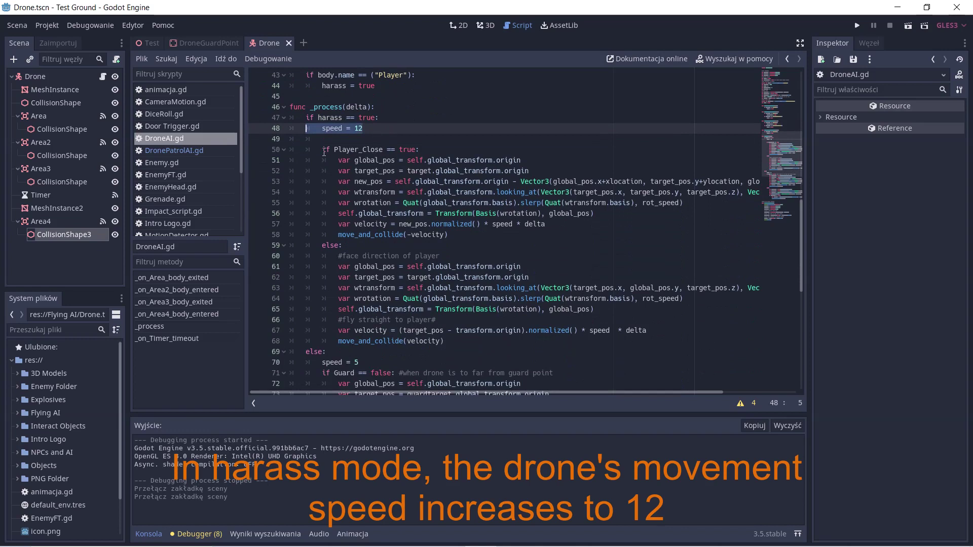
left_click_drag(323, 150, 446, 152)
scroll(362, 163, "down", 1)
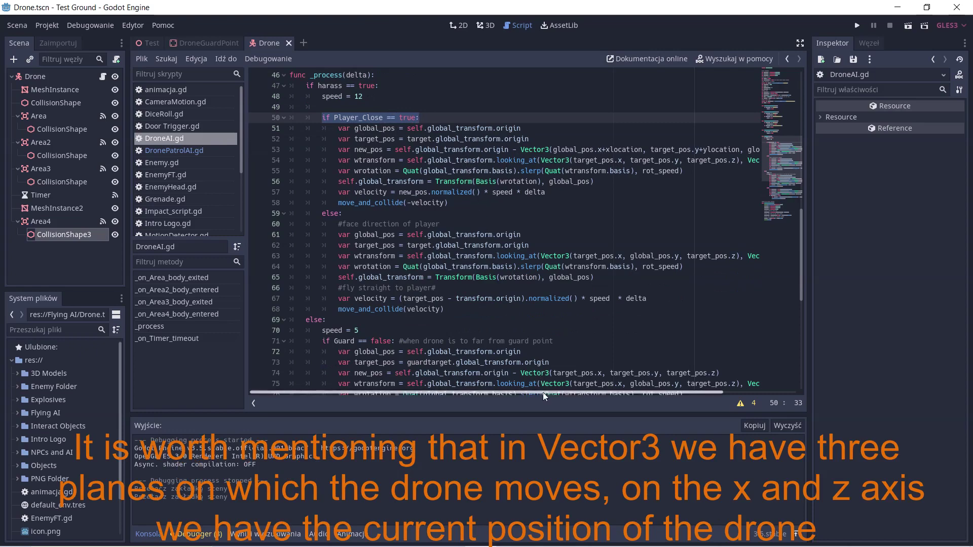
left_click_drag(543, 392, 624, 393)
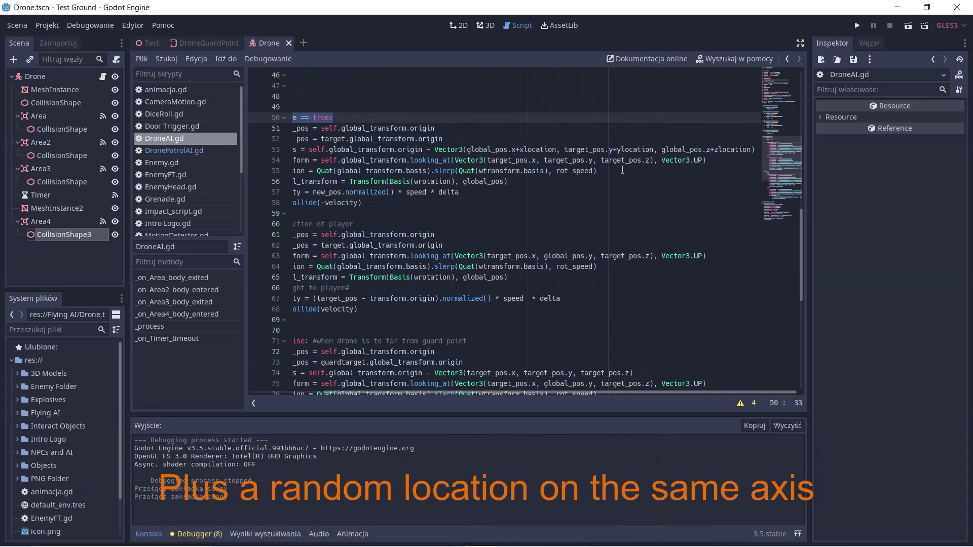
left_click_drag(531, 391, 451, 395)
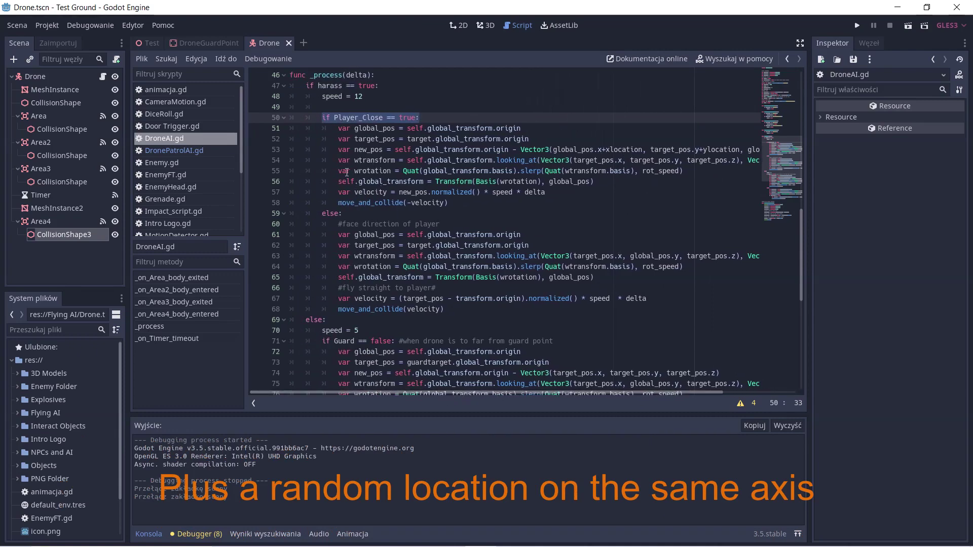
scroll(347, 172, "down", 2)
left_click(323, 150)
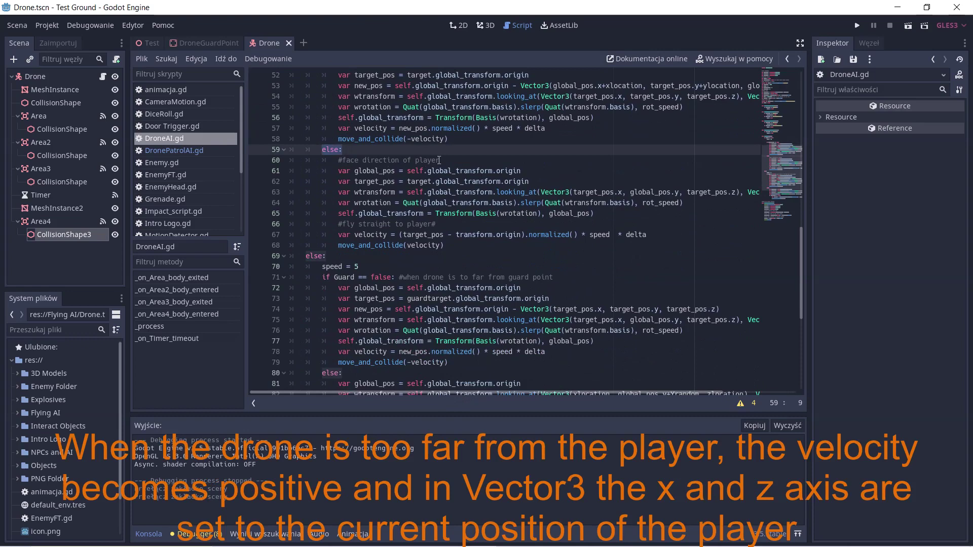
left_click(527, 171)
left_click_drag(527, 170, 346, 171)
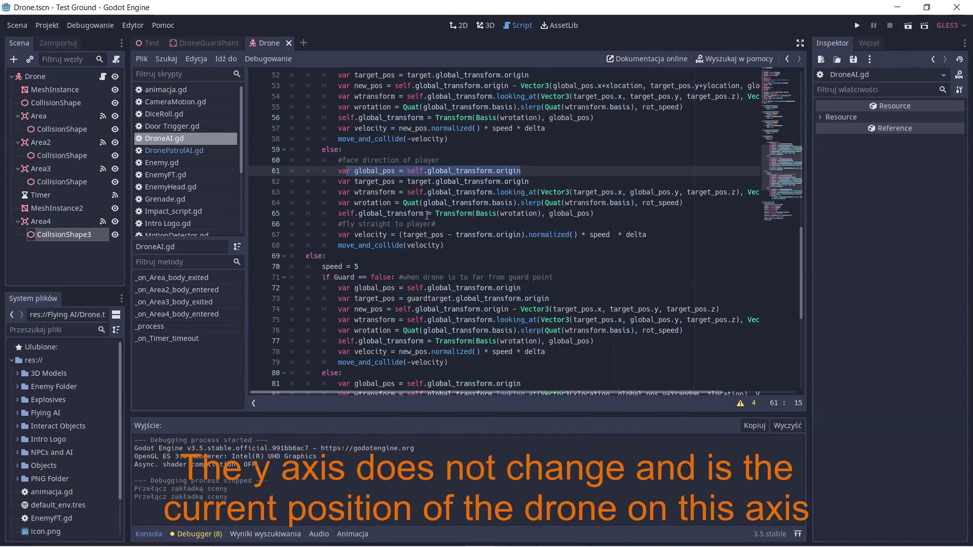
left_click_drag(437, 224, 334, 224)
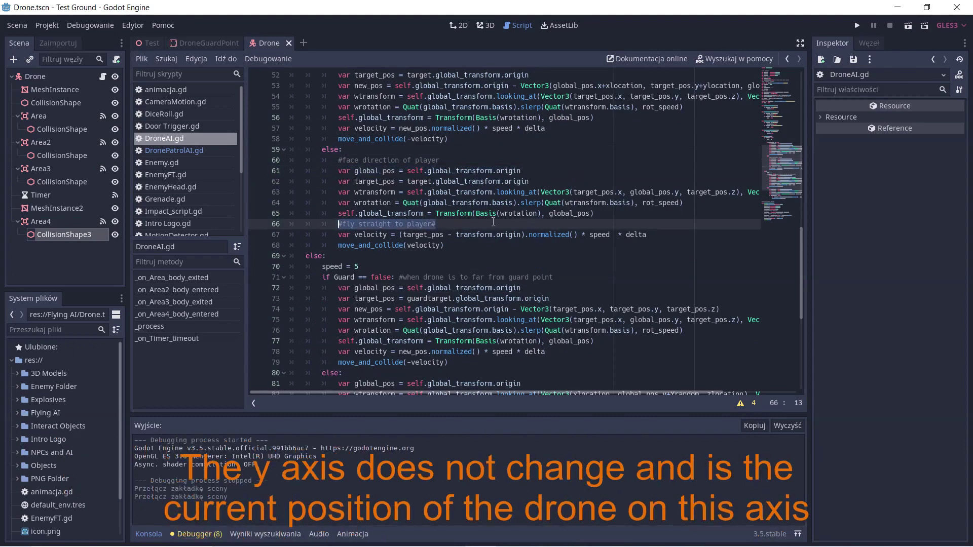
scroll(373, 205, "up", 1)
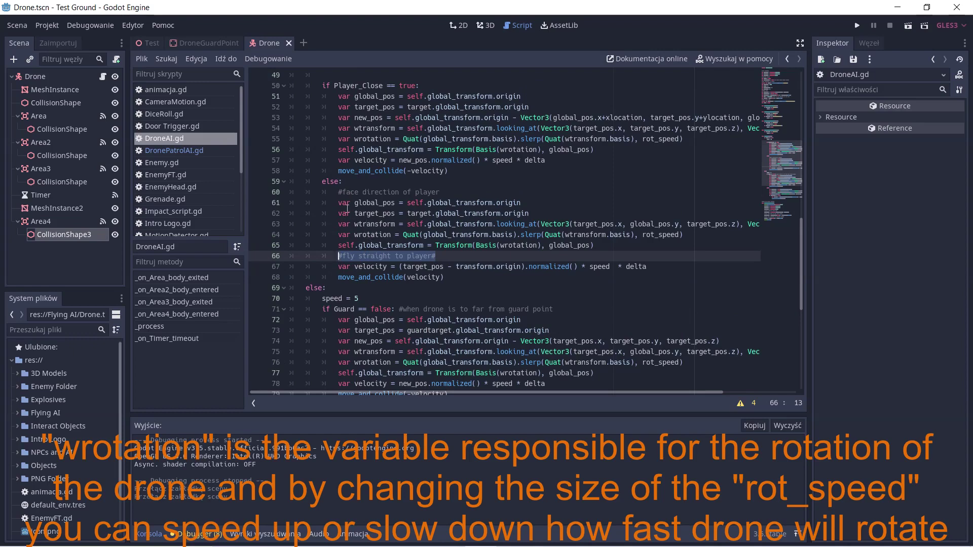
scroll(352, 205, "down", 1)
scroll(340, 183, "down", 2)
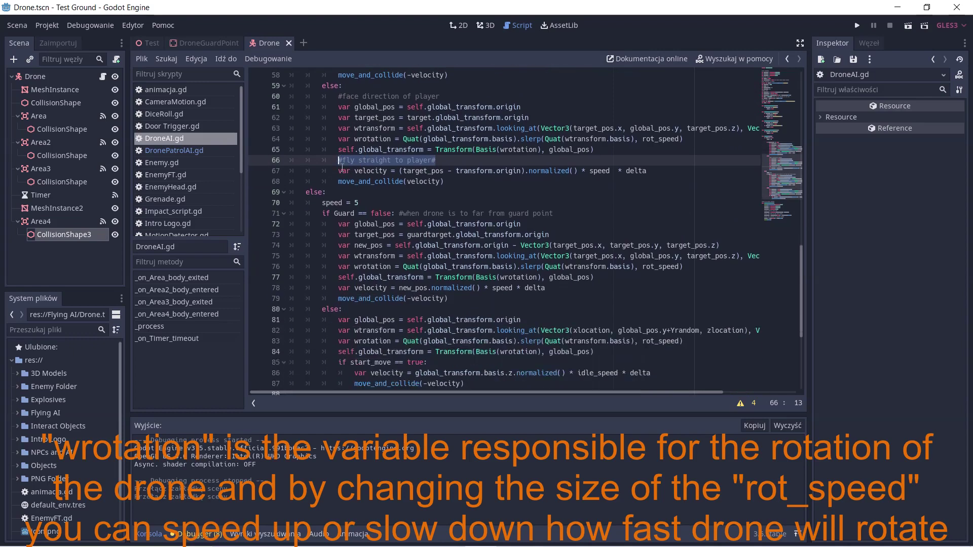
left_click(295, 195)
scroll(338, 200, "down", 2)
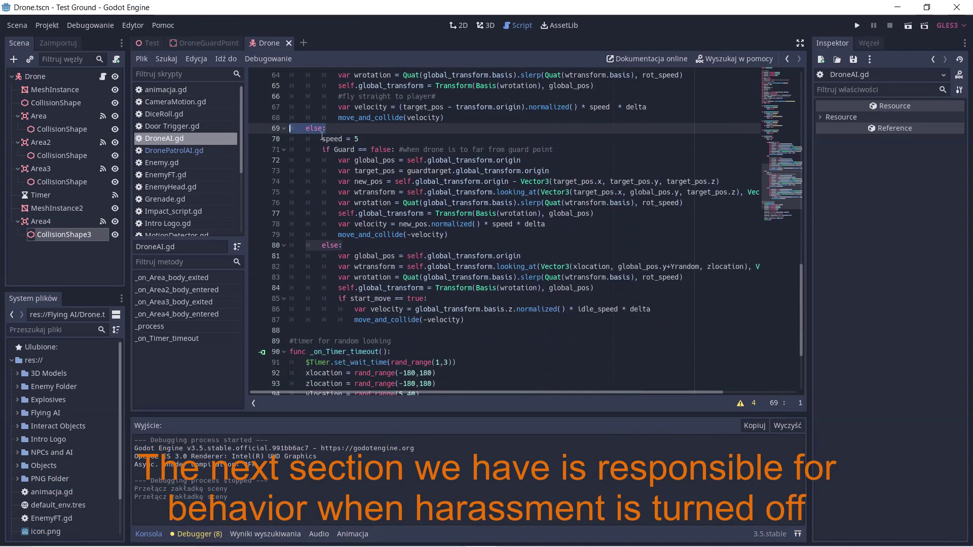
mouse_move(322, 138)
left_mouse_down()
mouse_move(367, 137)
mouse_move(404, 150)
left_mouse_up()
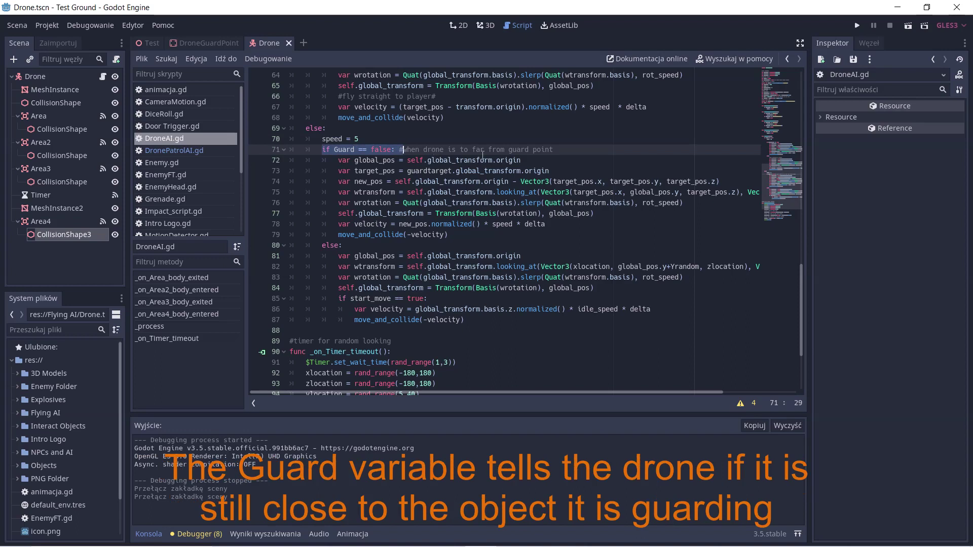
left_click_drag(566, 150, 399, 150)
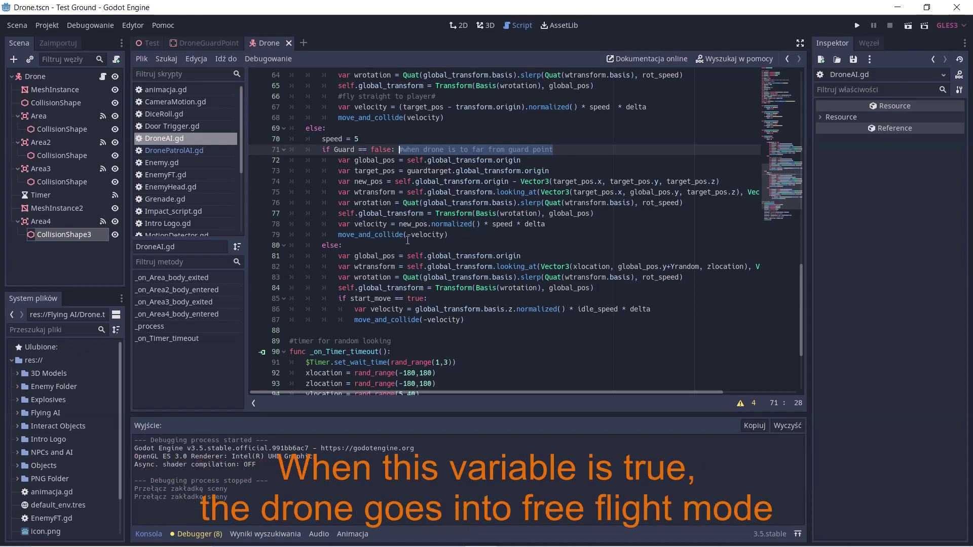
left_click_drag(354, 245, 315, 248)
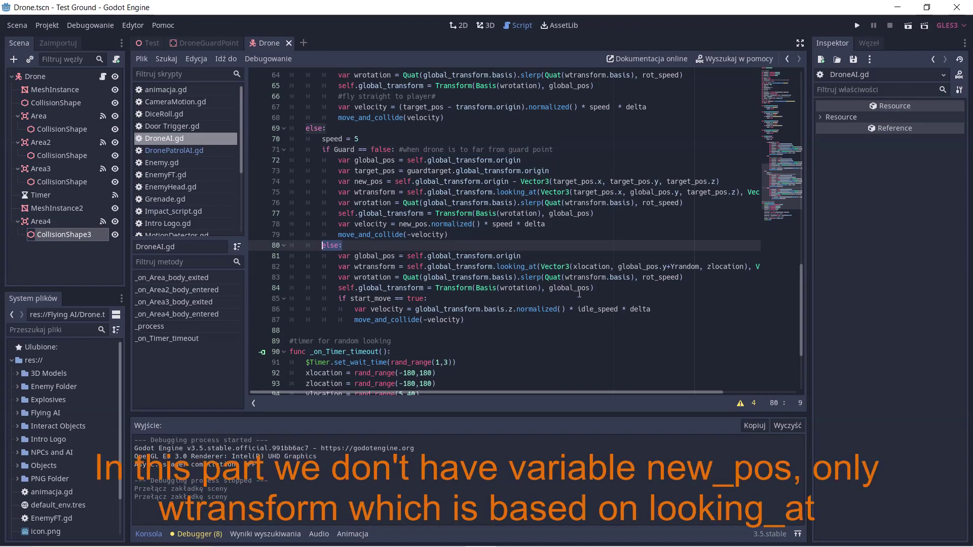
left_click_drag(613, 391, 689, 390)
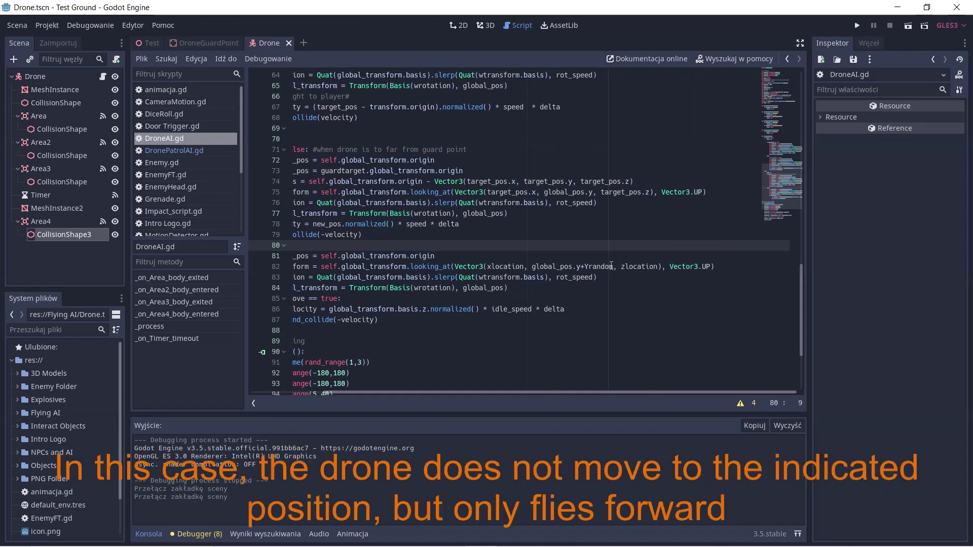
left_click_drag(613, 267, 578, 266)
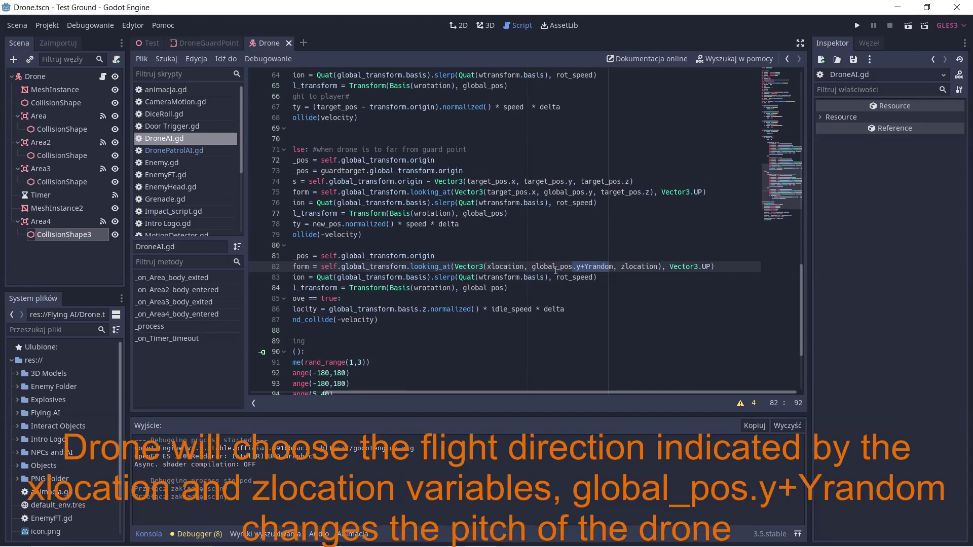
left_click_drag(575, 392, 490, 393)
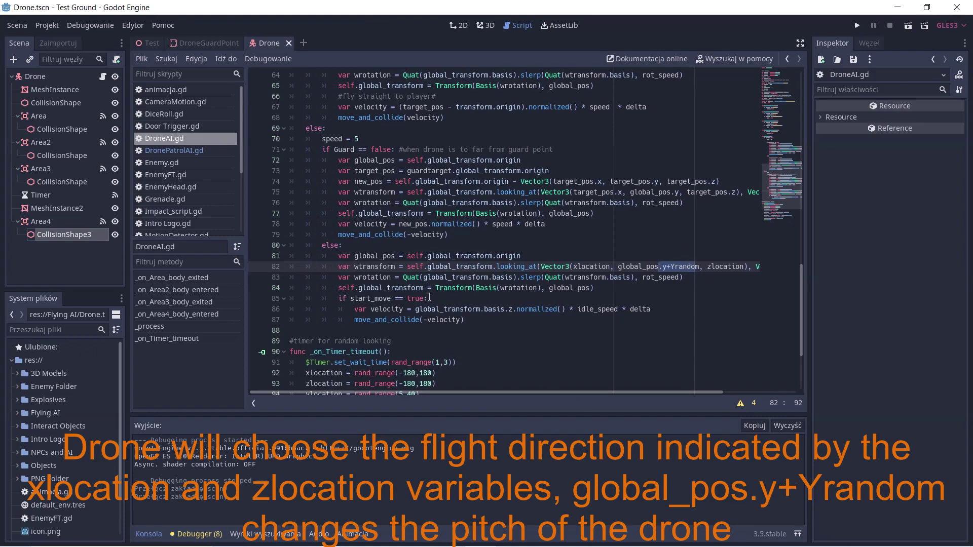
scroll(429, 297, "down", 2)
scroll(392, 273, "down", 1)
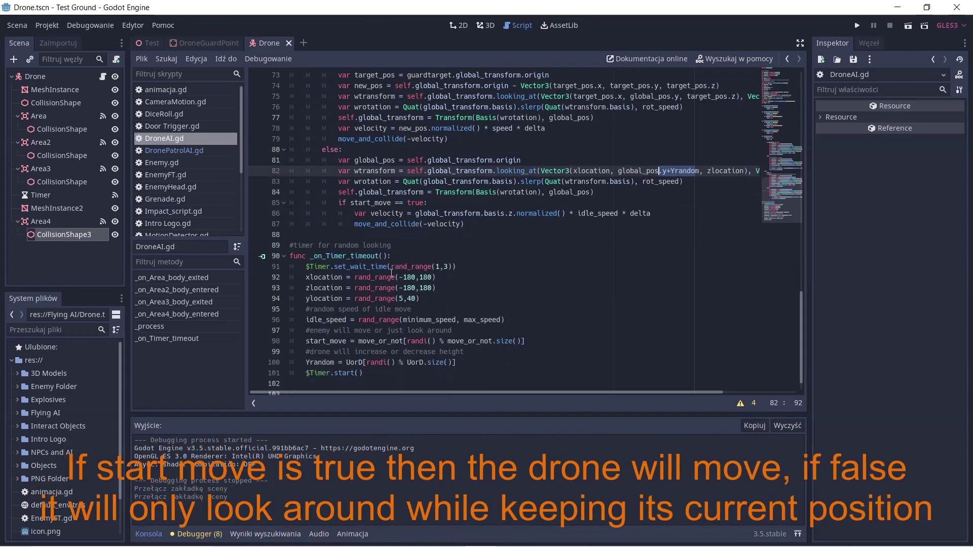
left_click_drag(470, 222, 338, 201)
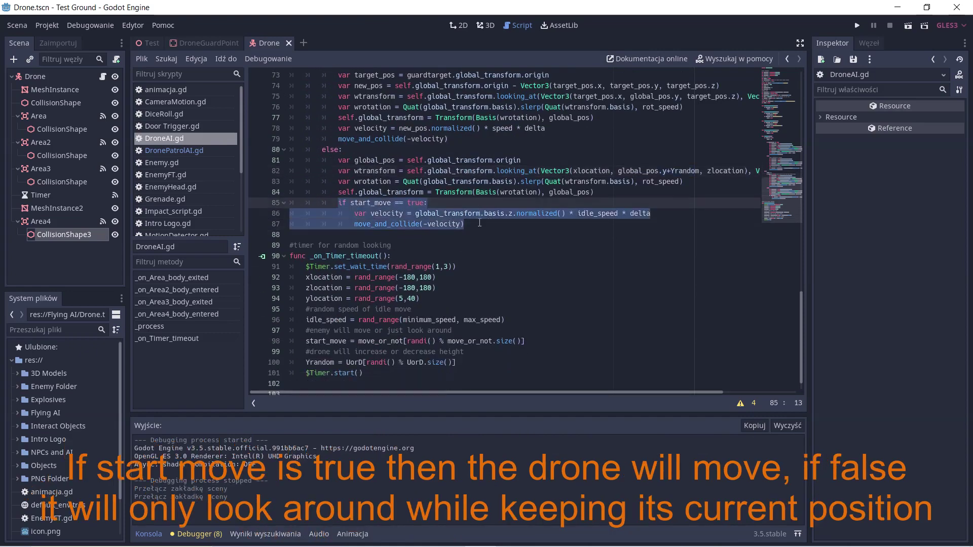
scroll(357, 248, "down", 1)
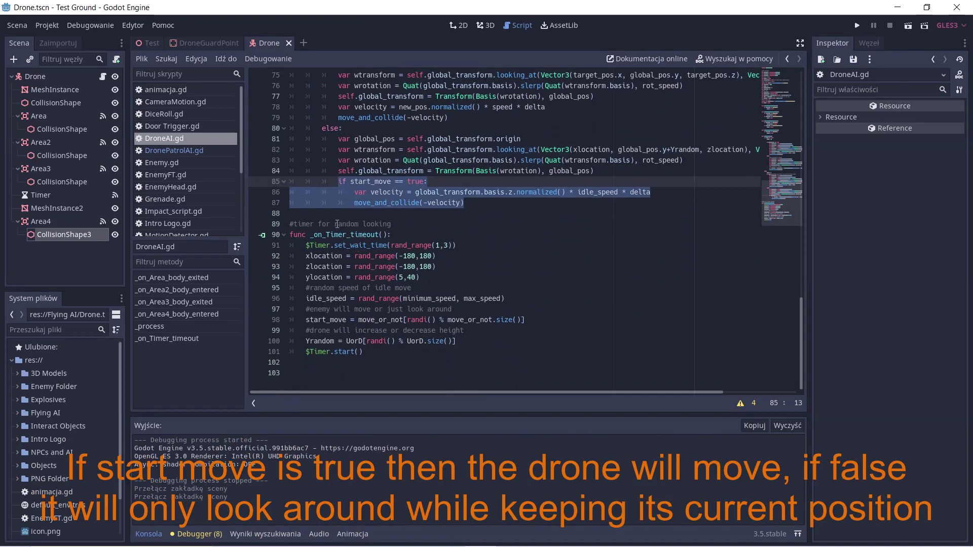
left_click(434, 278)
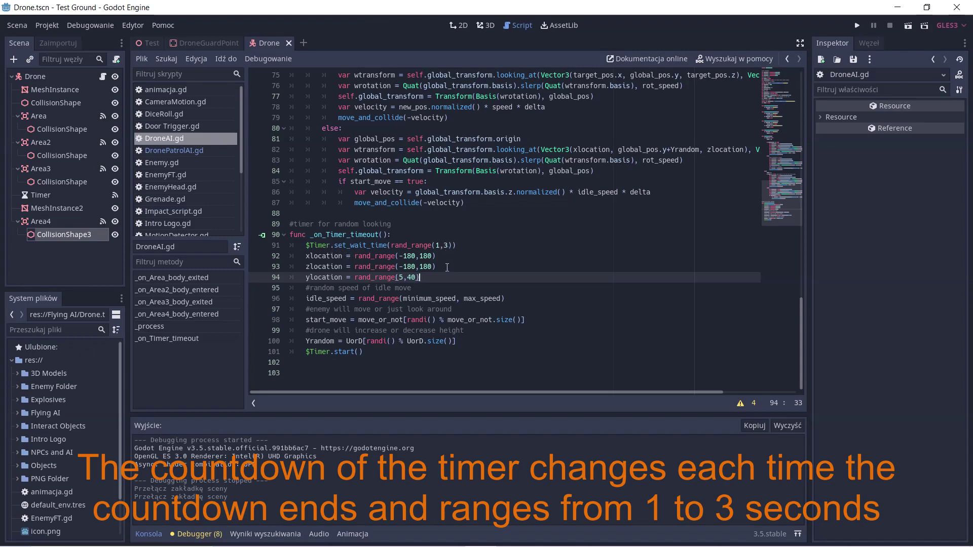
left_click_drag(439, 255, 313, 255)
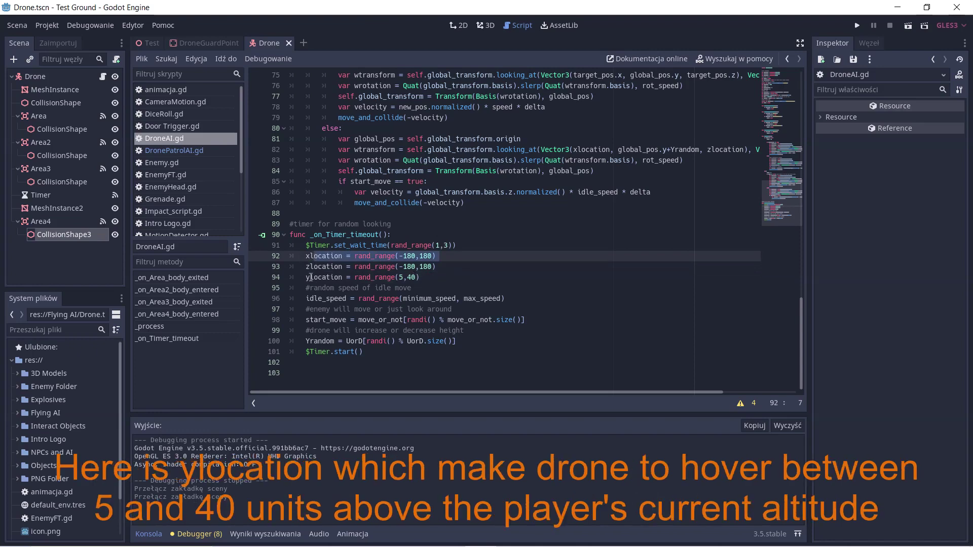
left_click_drag(309, 277, 421, 277)
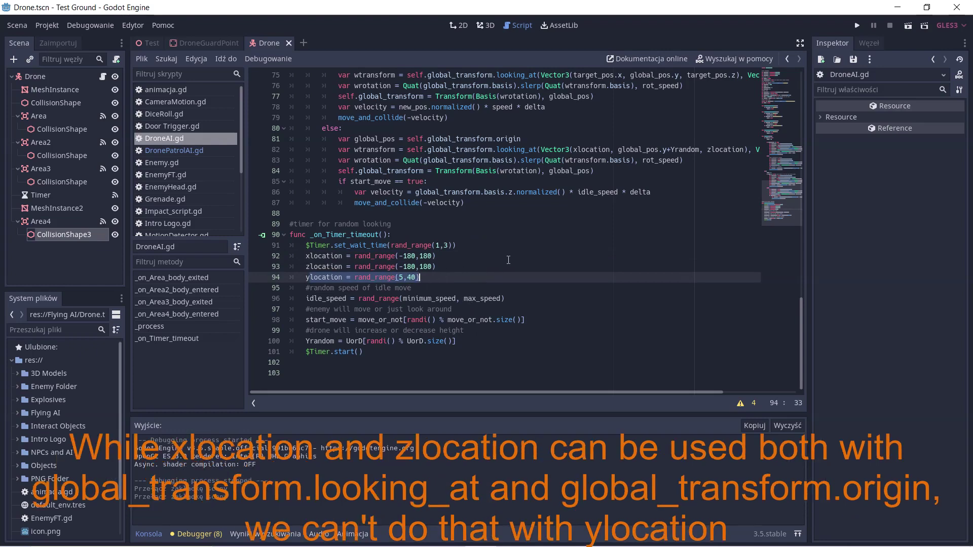
scroll(508, 260, "up", 1)
scroll(529, 312, "up", 1)
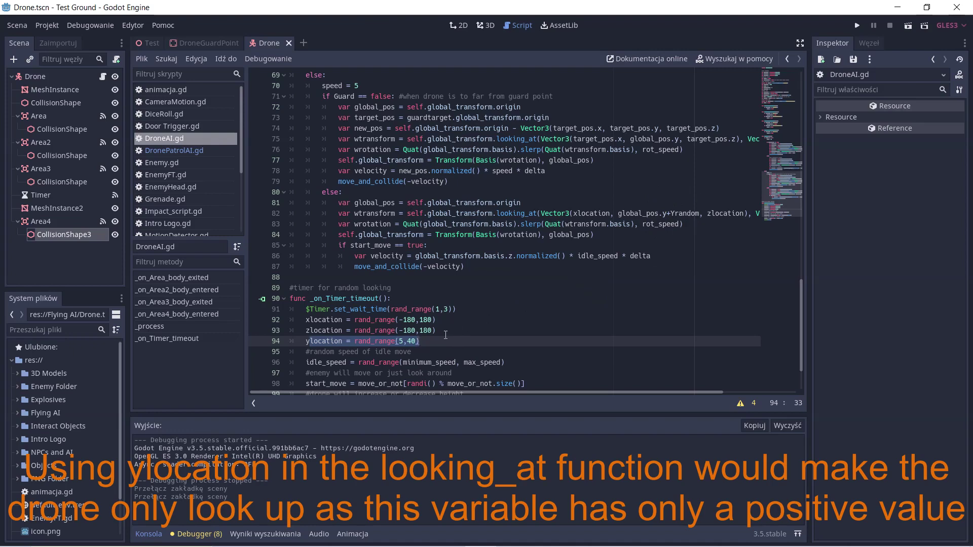
scroll(450, 304, "down", 2)
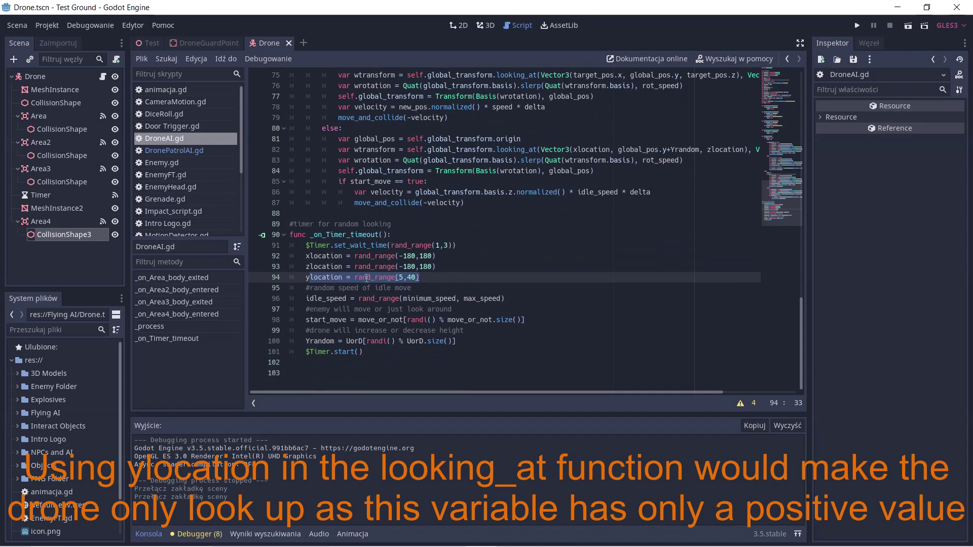
scroll(446, 279, "up", 7)
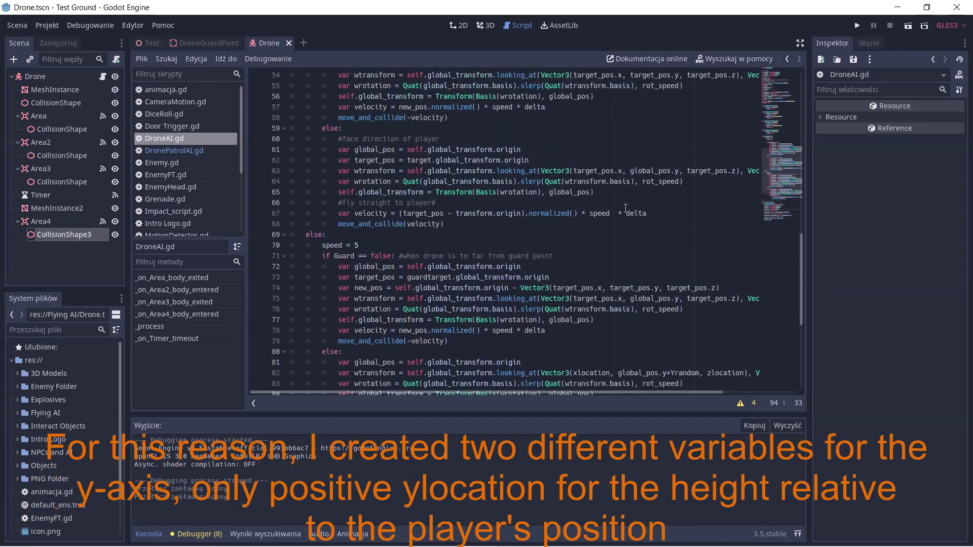
scroll(575, 210, "up", 2)
scroll(578, 219, "up", 1)
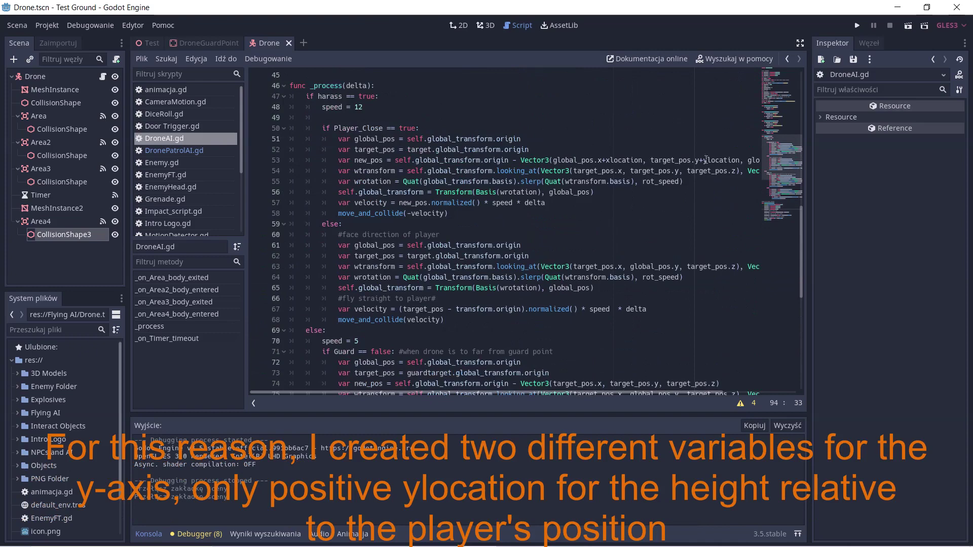
left_click_drag(740, 160, 643, 160)
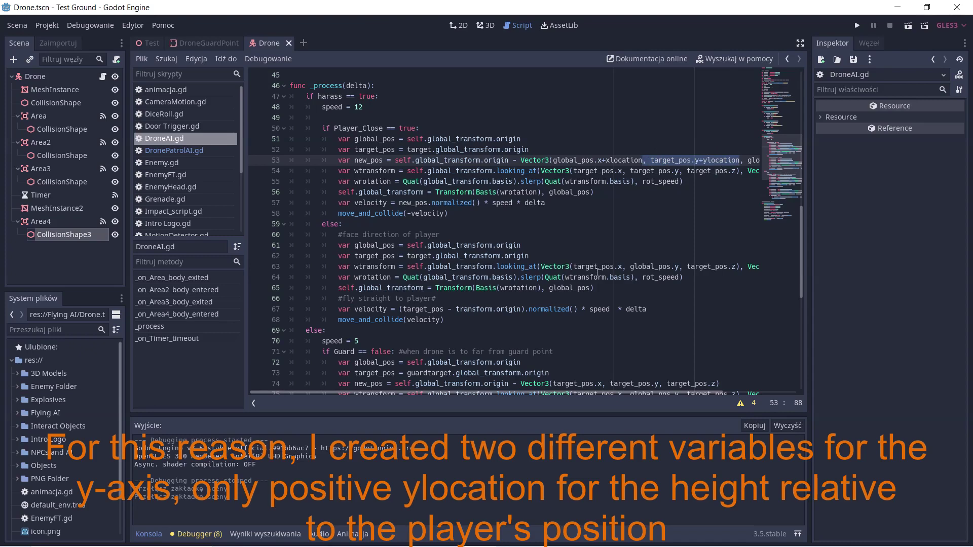
scroll(584, 297, "down", 3)
scroll(567, 295, "down", 4)
scroll(553, 294, "down", 3)
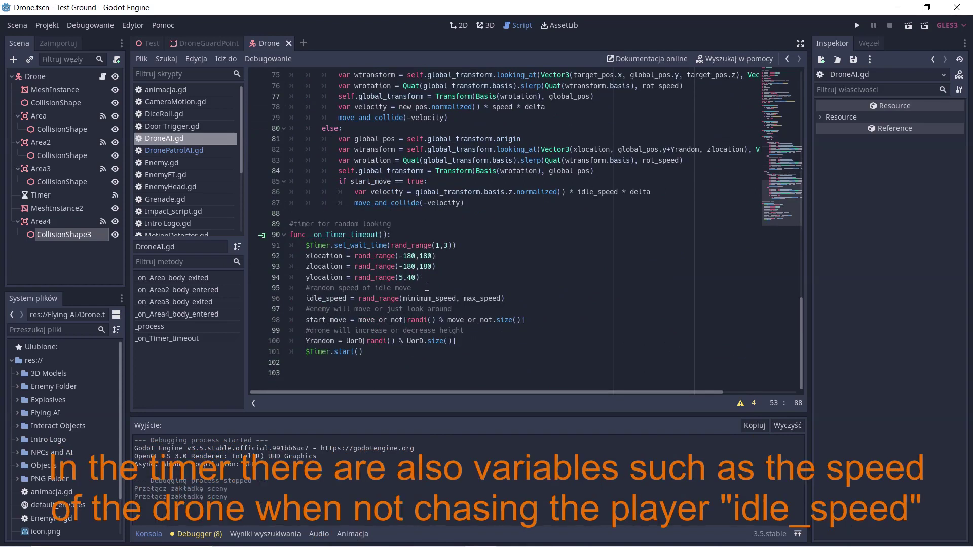
left_click_drag(411, 288, 287, 288)
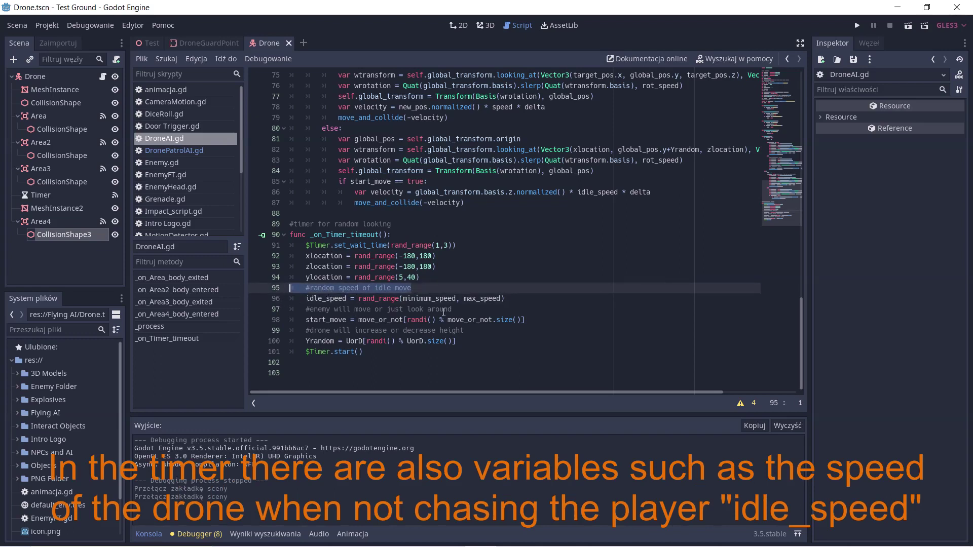
left_click_drag(547, 319, 349, 319)
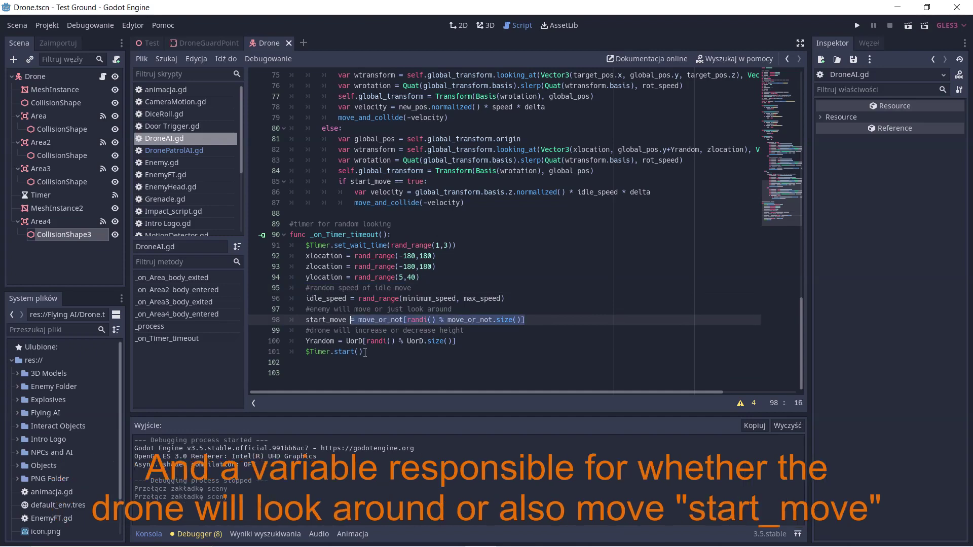
left_click_drag(455, 341, 328, 341)
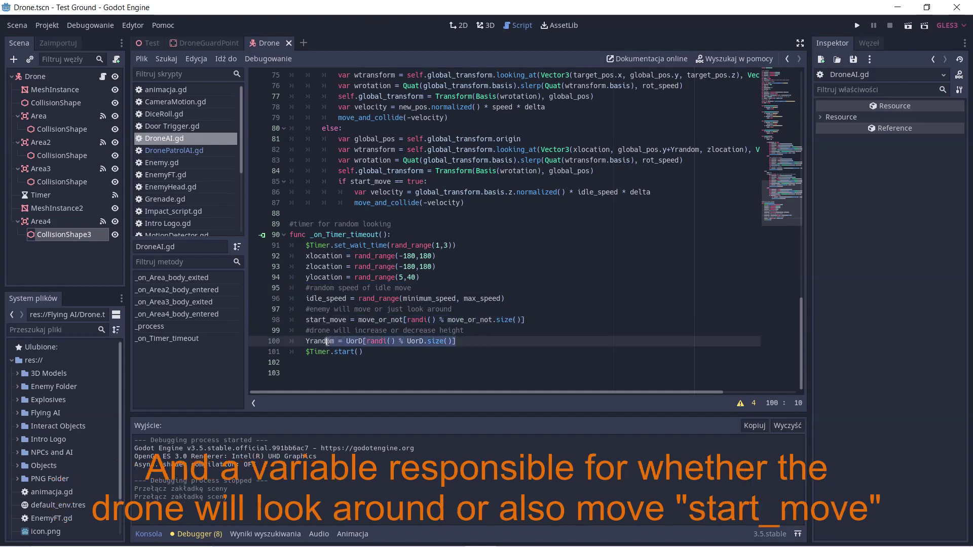
left_click(424, 267)
left_click(334, 277)
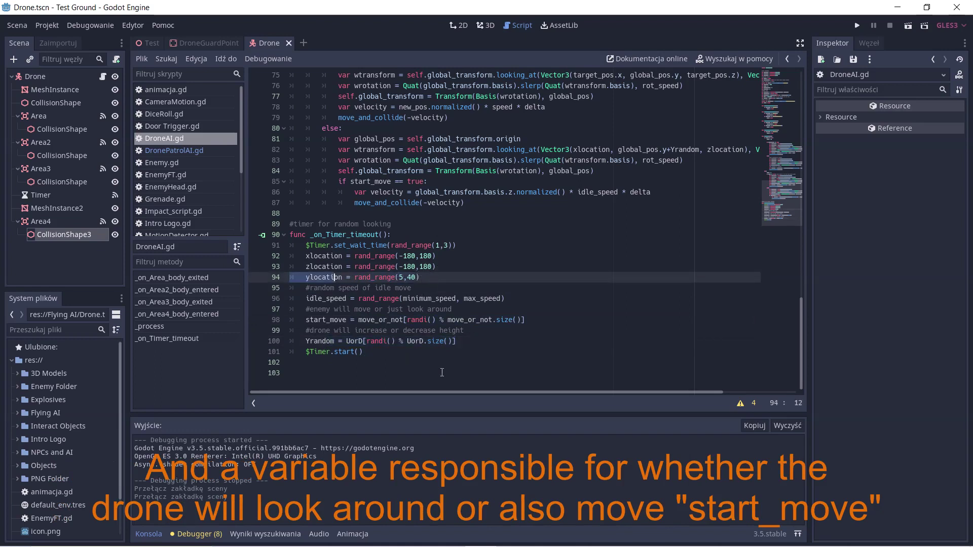
left_click(372, 353)
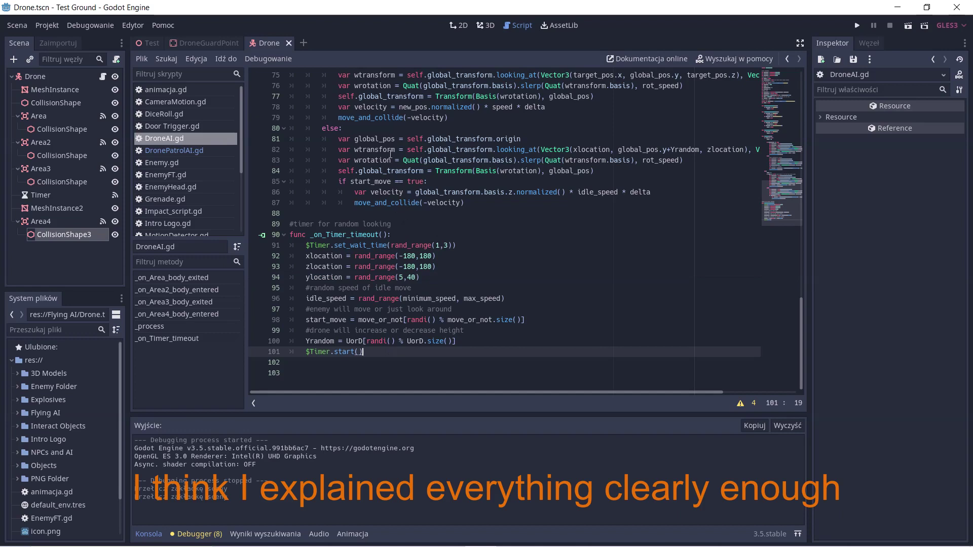
Show the Test scene in 3D and run it with Play Scene (F6)
left_click(153, 43)
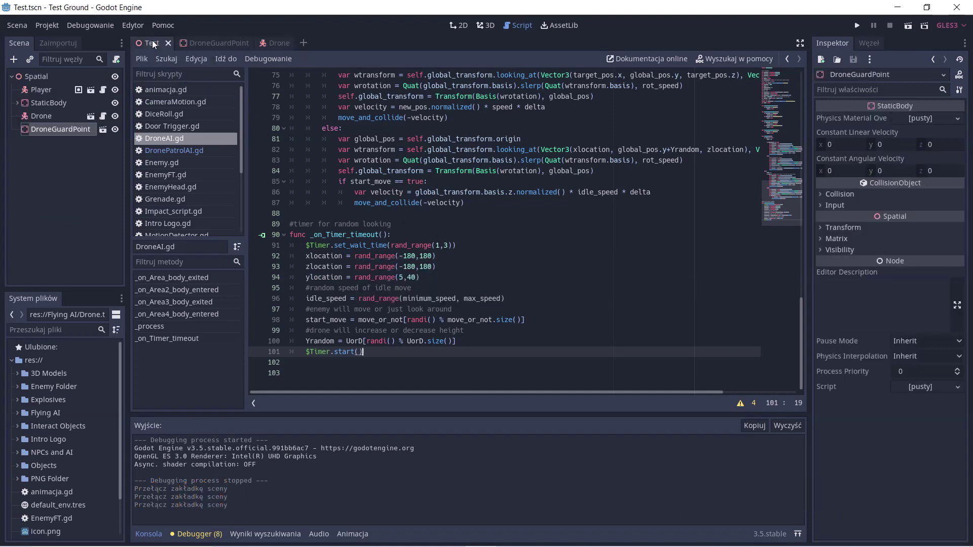
left_click(487, 25)
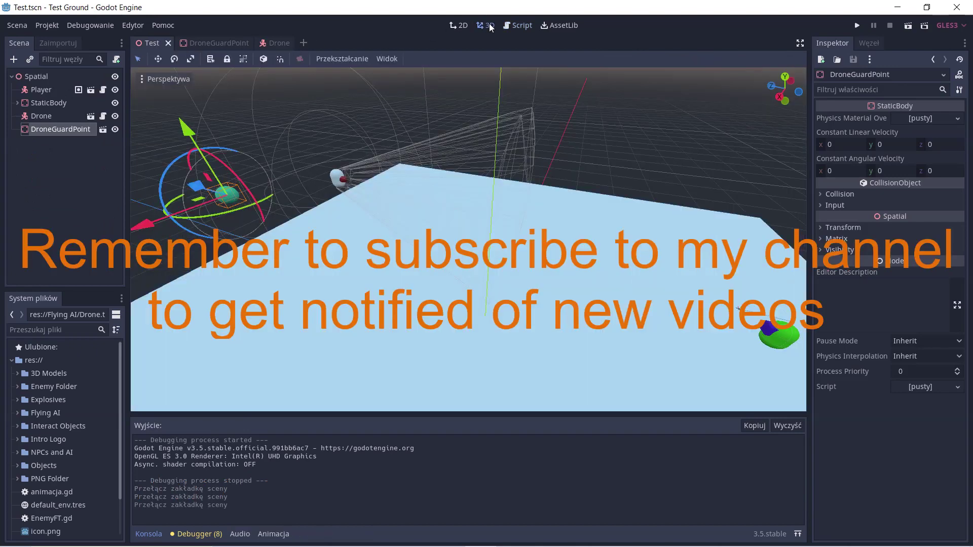
left_click(908, 27)
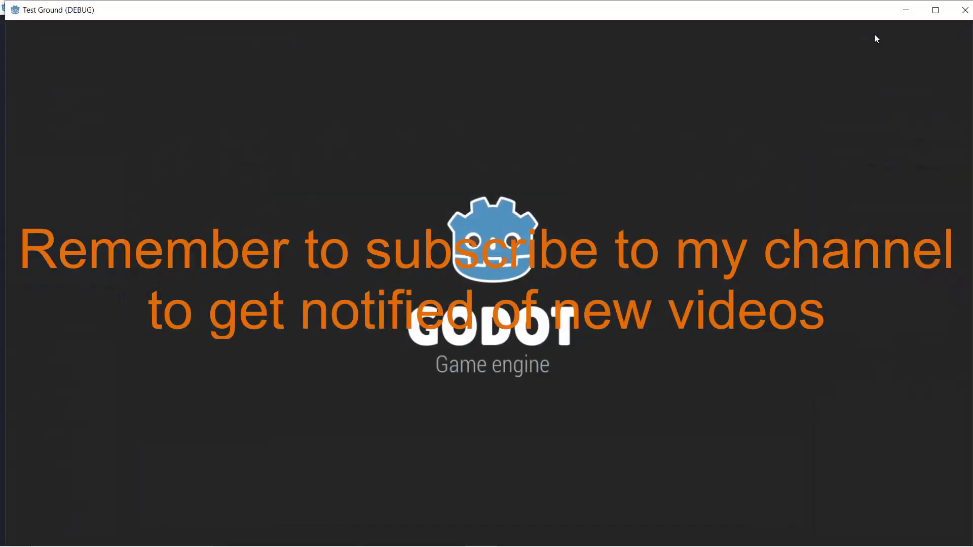